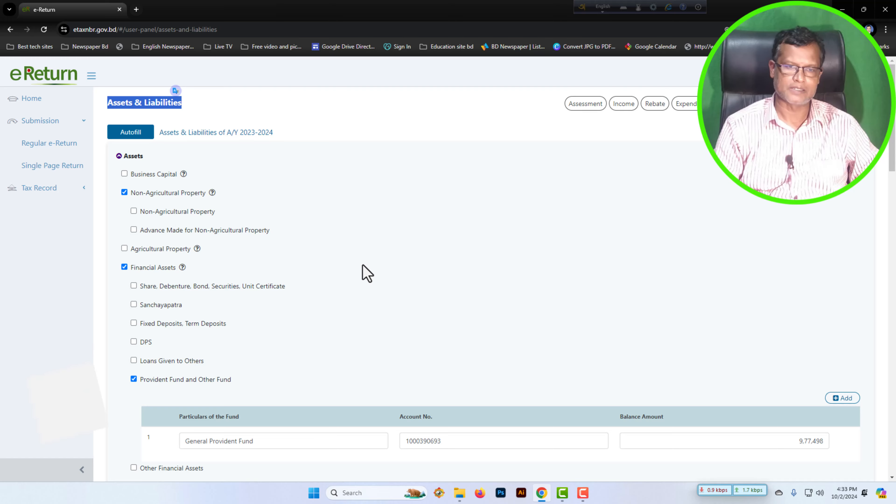
- Look over the Assets & Liabilities form and check the options under Liabilities (Outside Business)
scroll(364, 267, "down", 9)
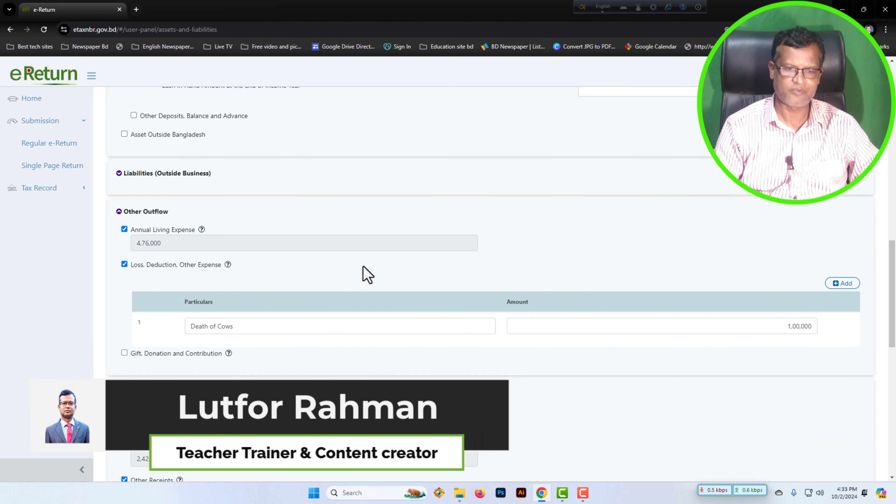
scroll(368, 275, "down", 1)
scroll(367, 275, "up", 1)
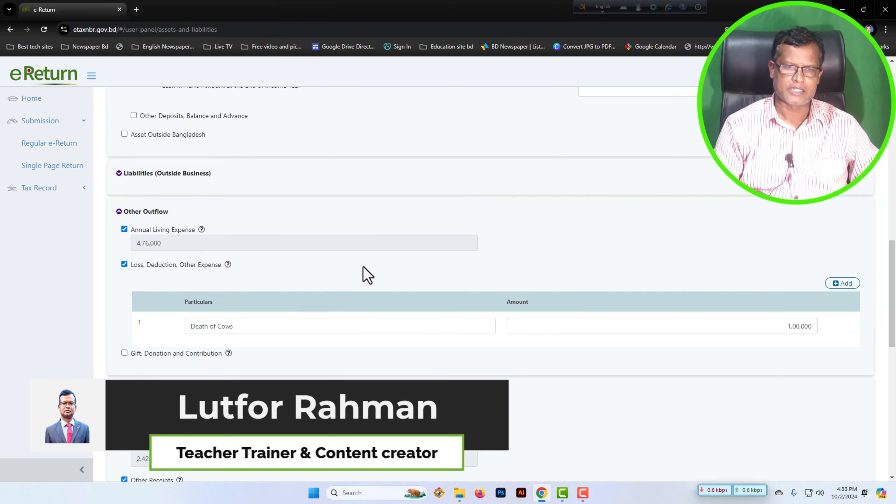
left_click(119, 178)
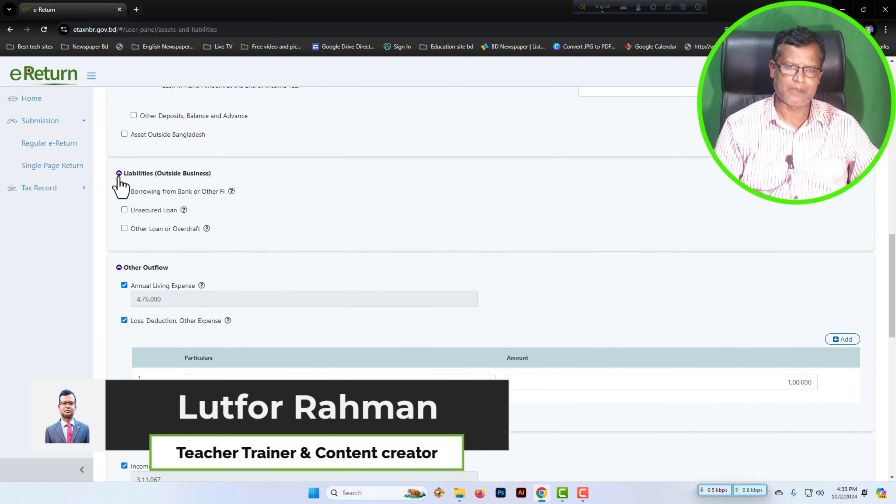
left_click(120, 178)
scroll(362, 210, "up", 15)
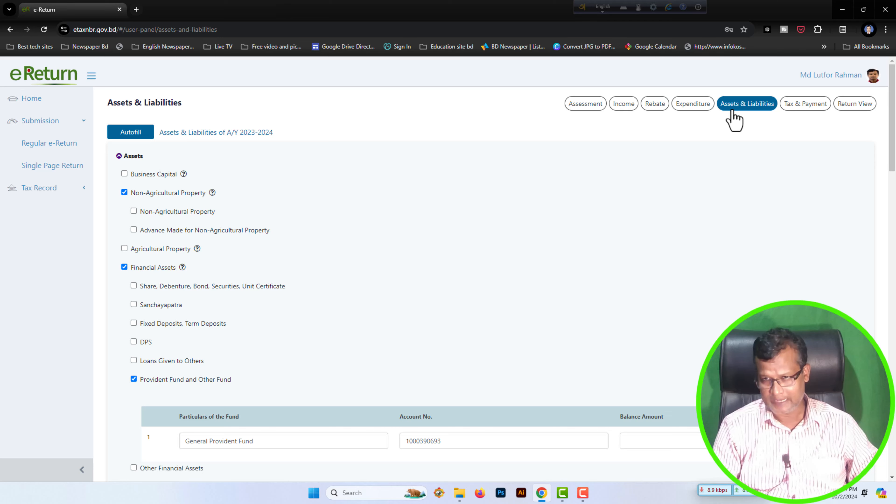
- Review the Assets & Liabilities entries through to the Summary table and check its Difference row
scroll(525, 232, "down", 10)
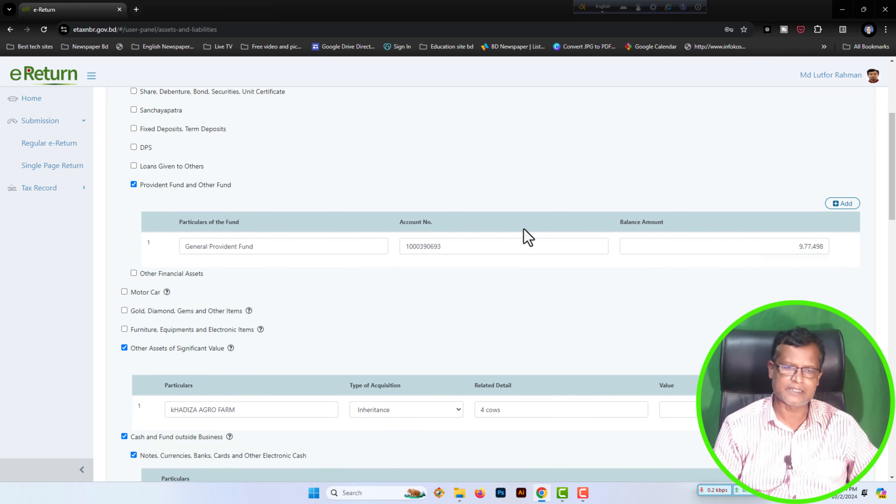
scroll(527, 237, "down", 13)
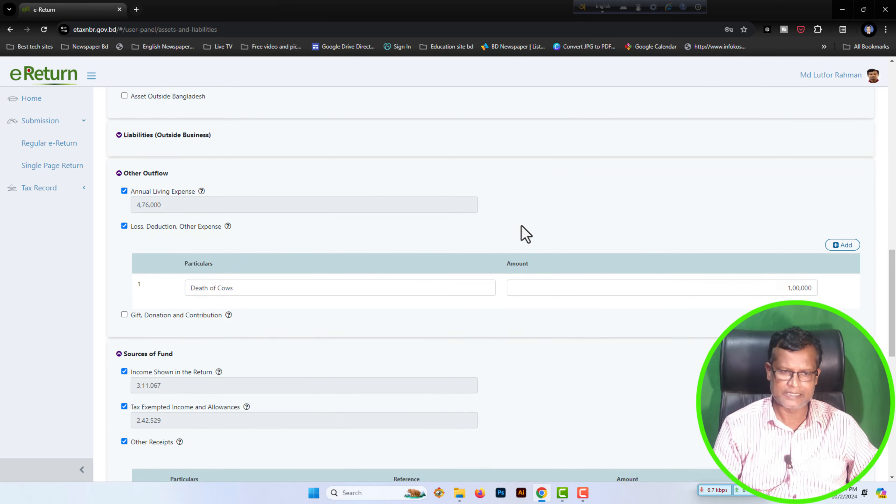
scroll(526, 232, "down", 9)
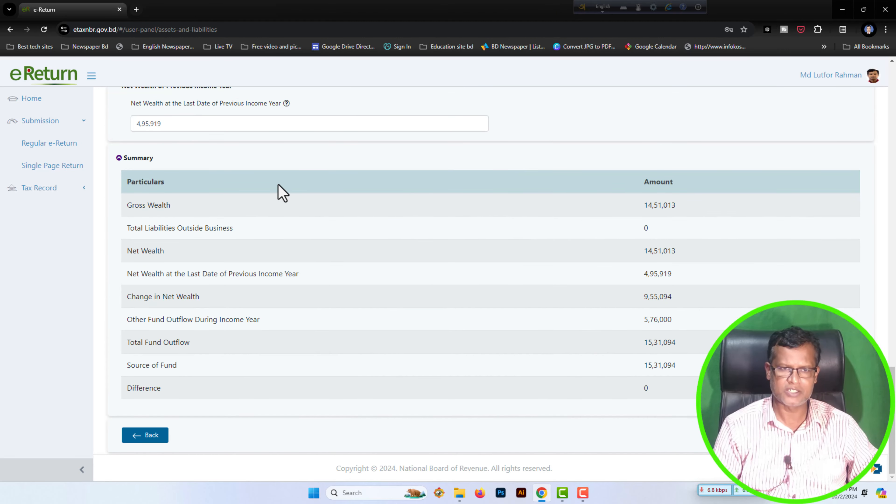
scroll(272, 184, "down", 1)
scroll(230, 184, "up", 2)
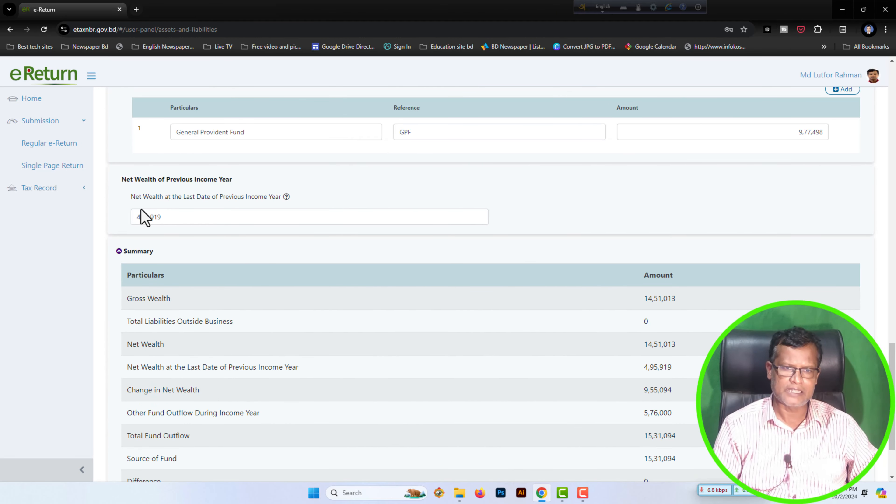
scroll(158, 258, "down", 3)
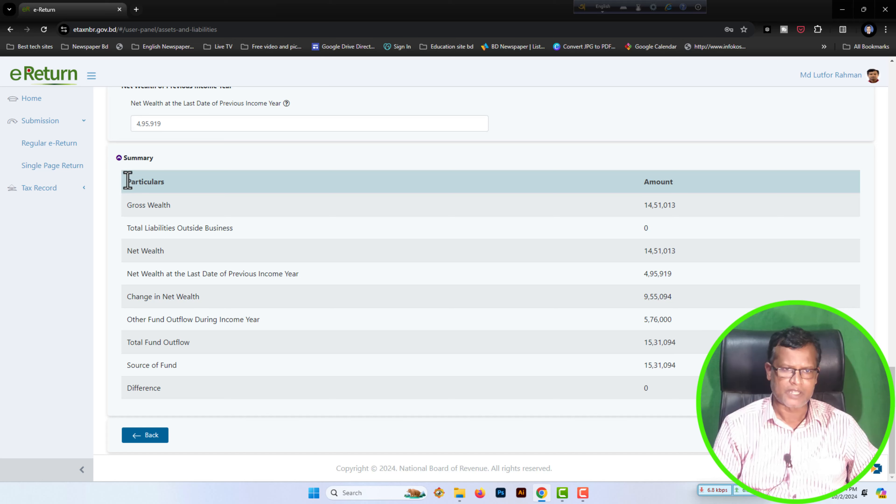
left_click_drag(126, 388, 161, 388)
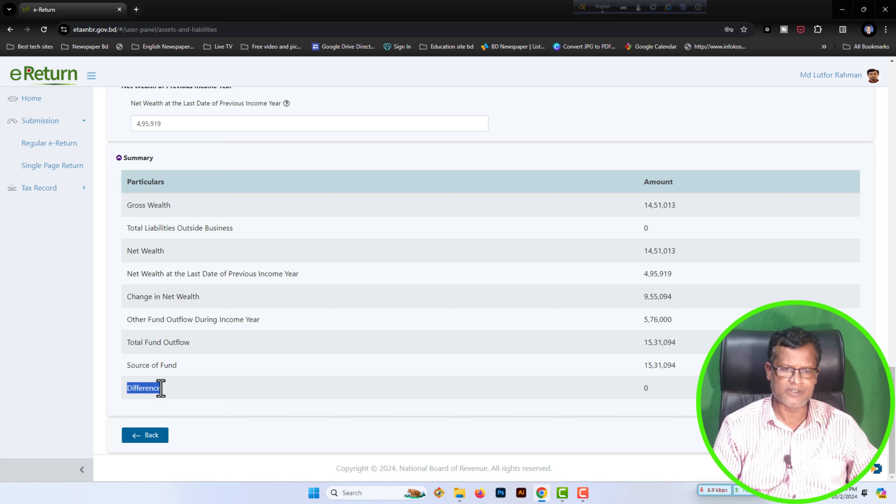
left_click_drag(642, 391, 656, 389)
left_click(630, 390)
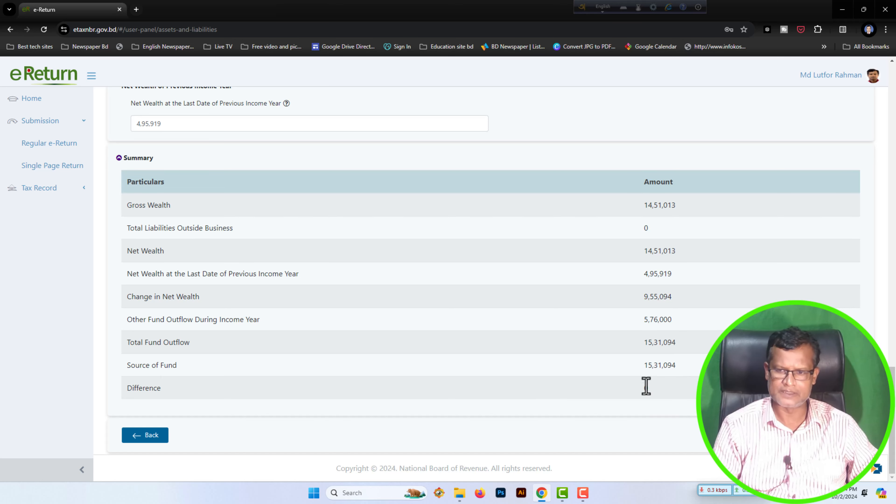
left_click_drag(639, 390, 663, 389)
left_click(661, 388)
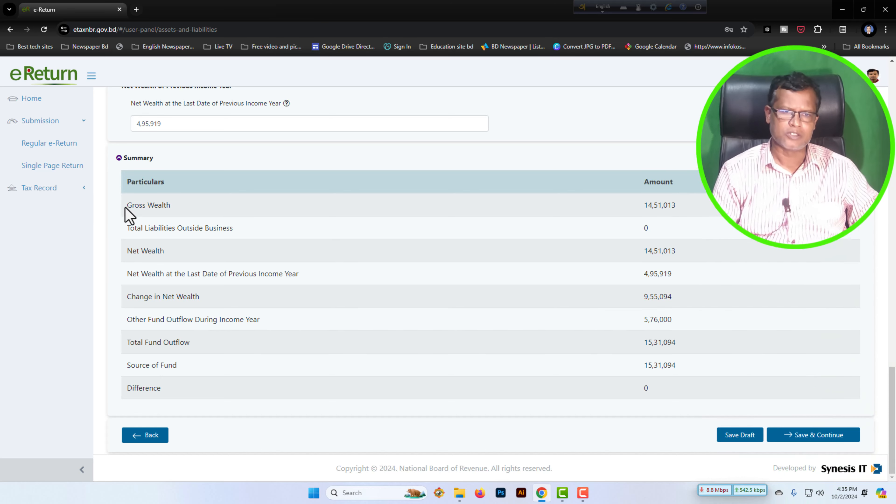
- Compare the Summary's Gross Wealth with the previous income year's net wealth, and expand the Tax Record options
left_click_drag(128, 205, 182, 214)
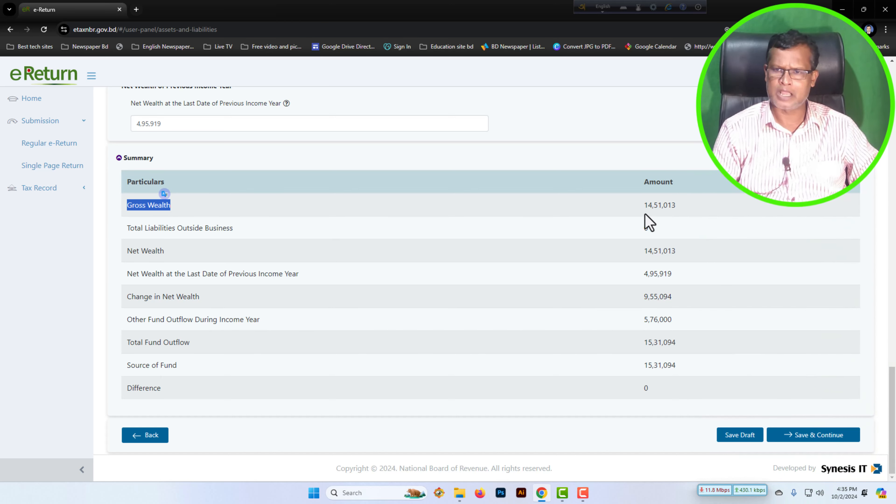
left_click_drag(640, 207, 678, 204)
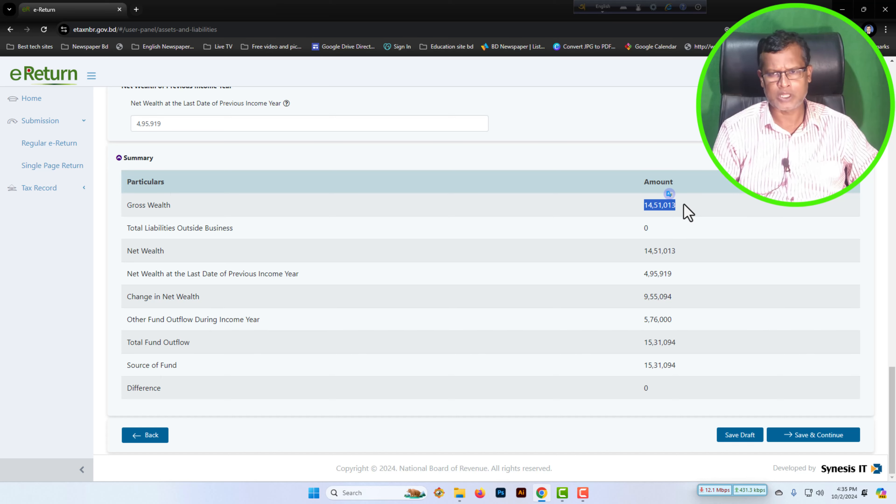
scroll(437, 251, "up", 1)
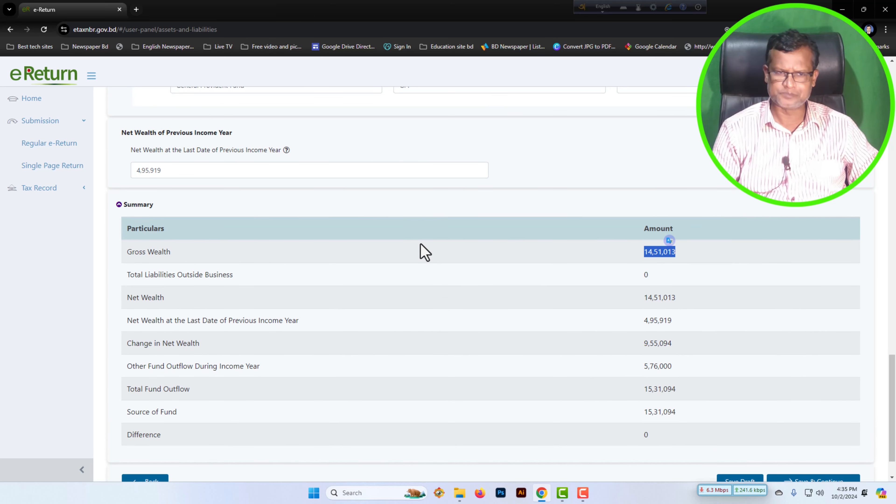
left_click(178, 169)
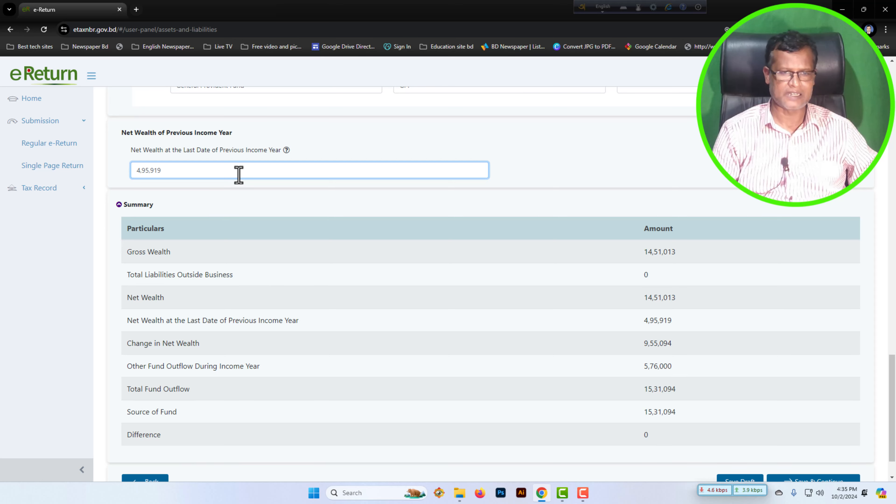
left_click(53, 197)
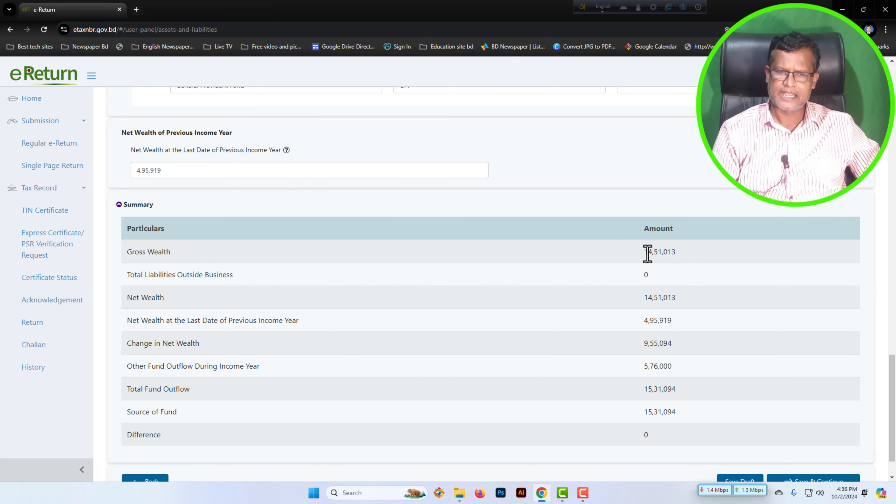
left_click_drag(645, 254, 694, 260)
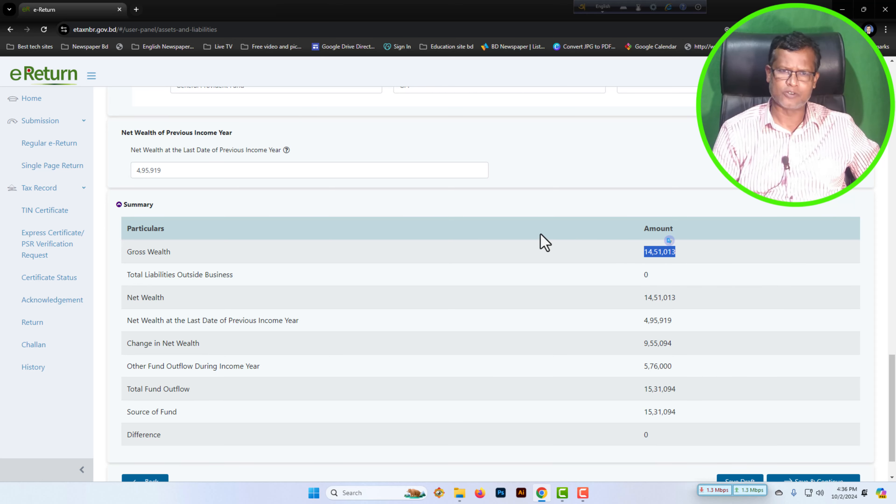
left_click(196, 168)
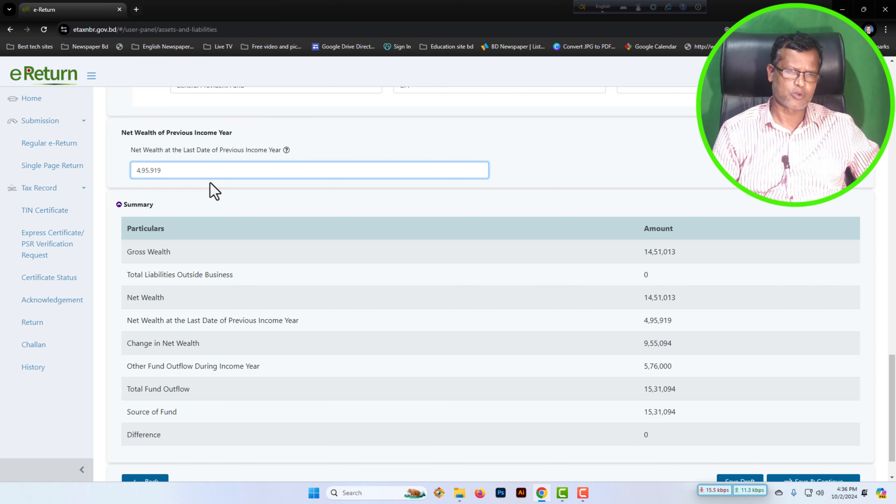
- Review the declared assets, Other Outflow and Sources of Fund entries that feed the wealth Summary
scroll(213, 191, "up", 1)
scroll(213, 191, "up", 5)
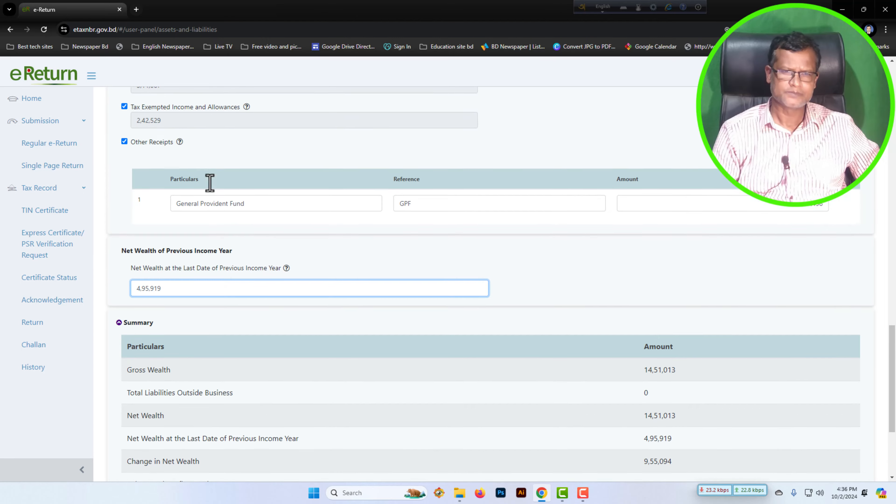
scroll(210, 183, "up", 2)
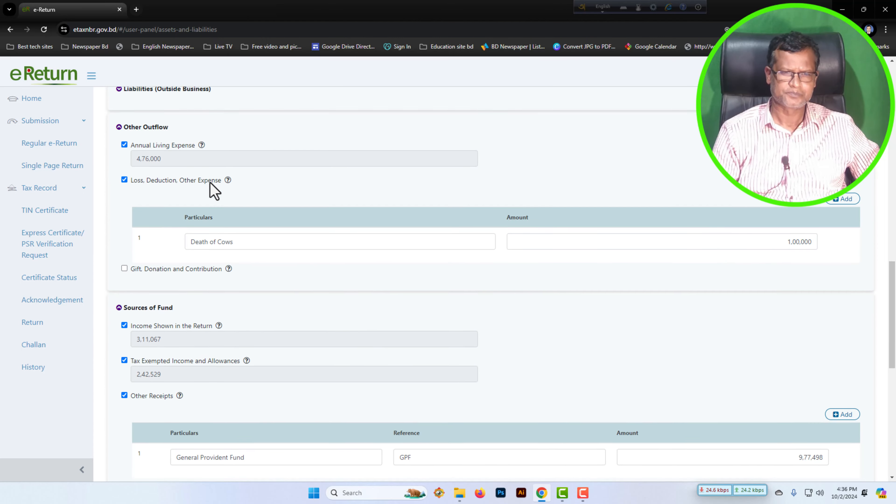
scroll(307, 234, "up", 8)
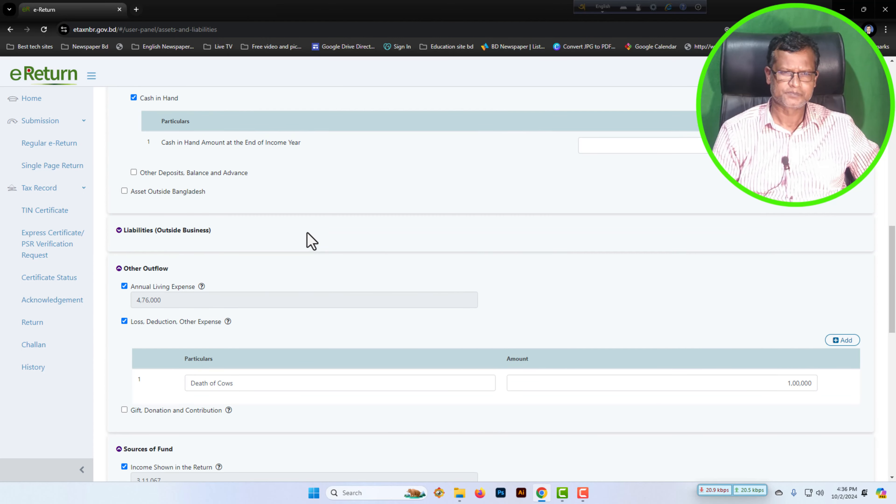
scroll(307, 242, "up", 10)
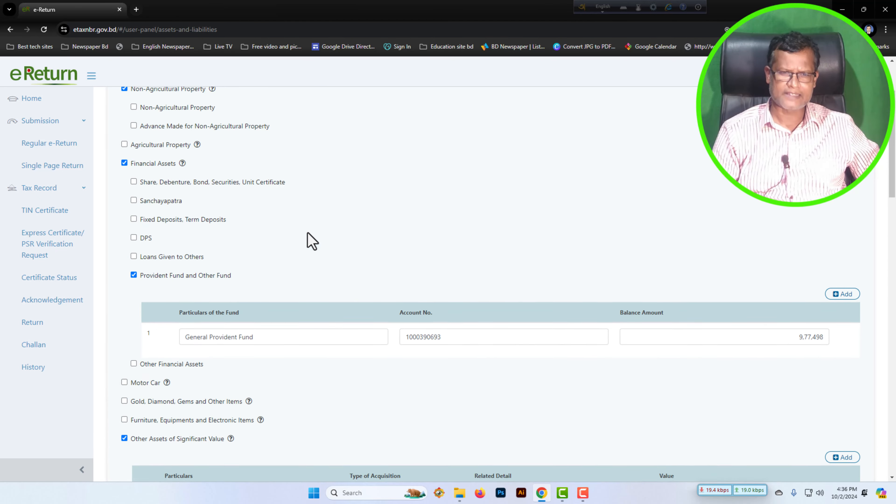
scroll(312, 242, "down", 14)
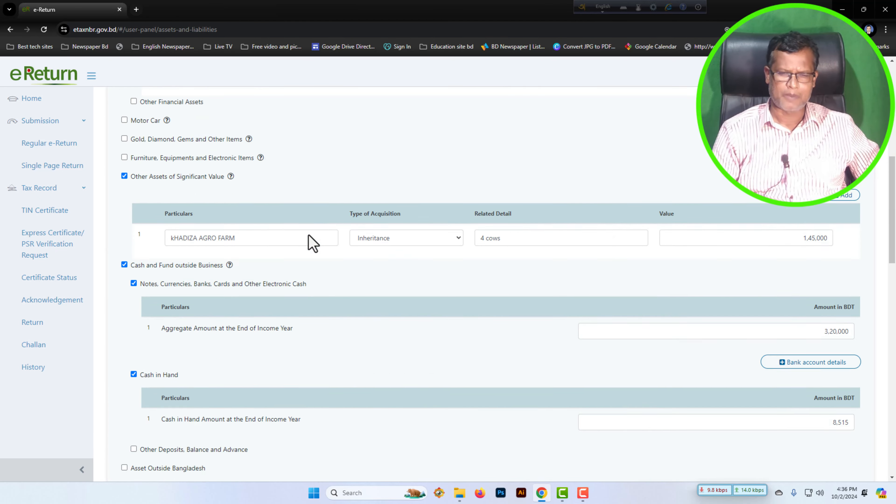
scroll(310, 235, "down", 4)
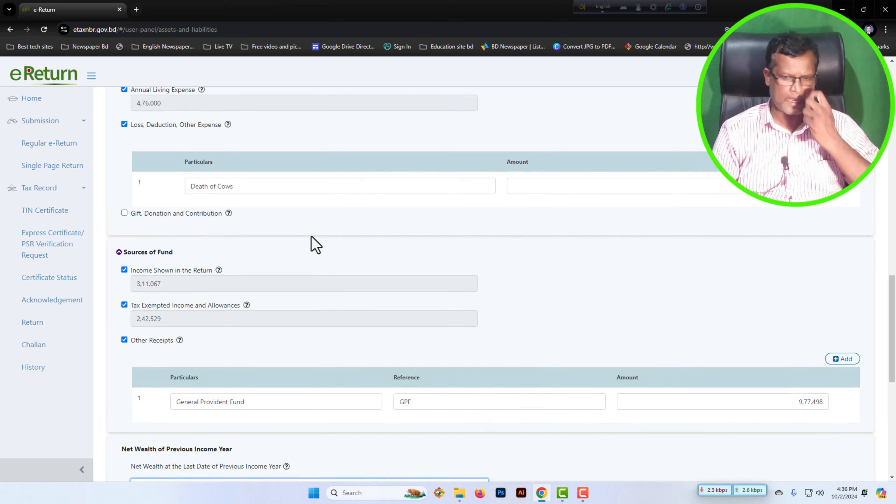
scroll(312, 237, "down", 4)
scroll(327, 261, "down", 5)
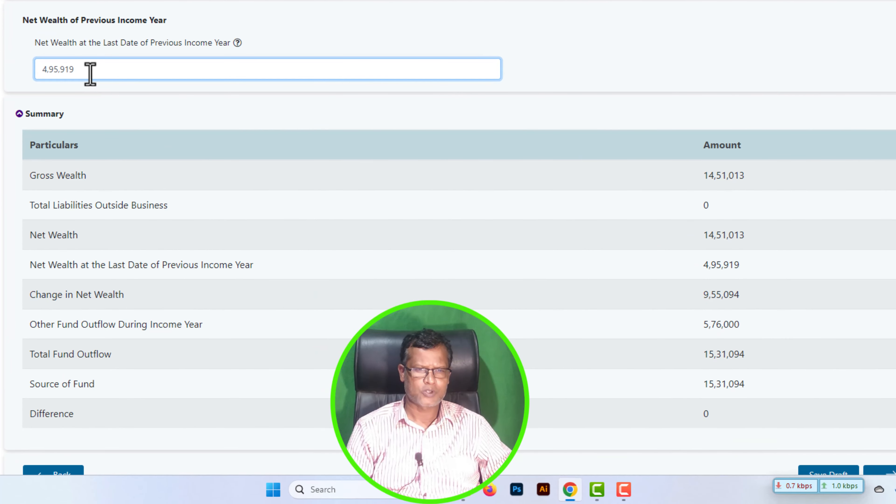
- Examine the Summary rows for previous-year net wealth and Change in Net Wealth against the previous-year net wealth field
scroll(732, 264, "down", 2)
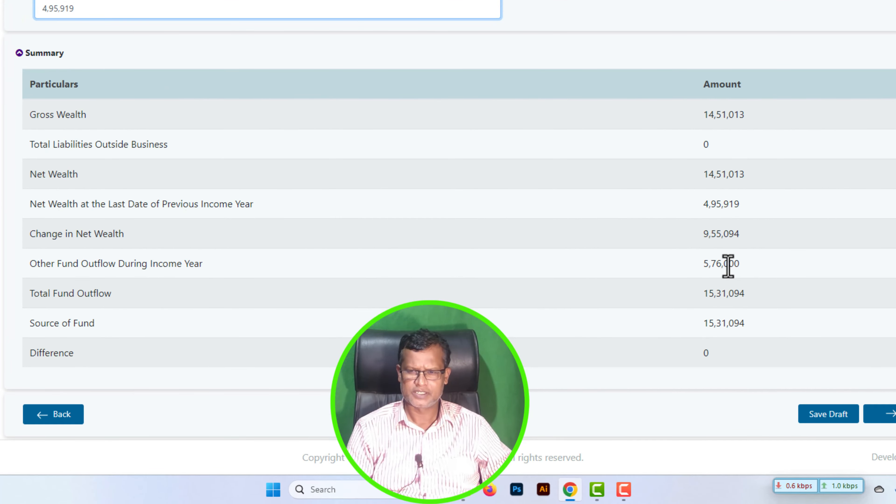
left_click_drag(702, 235, 754, 244)
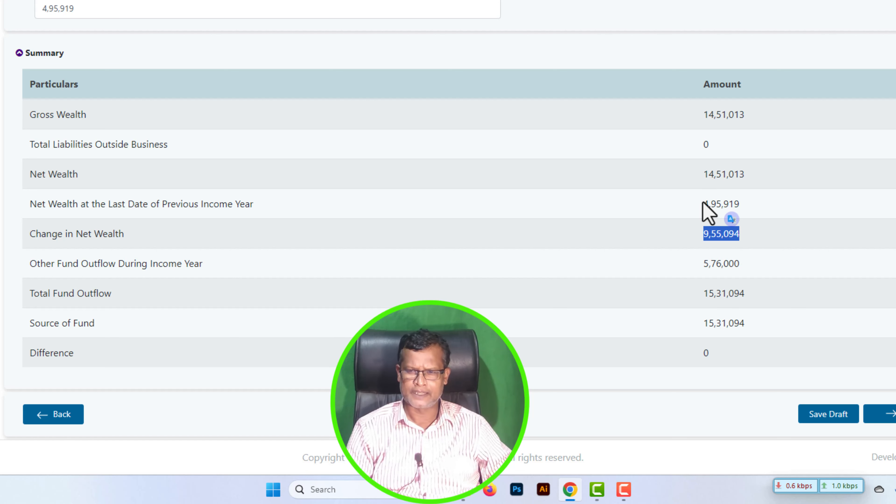
left_click_drag(703, 204, 737, 204)
left_click_drag(29, 203, 266, 216)
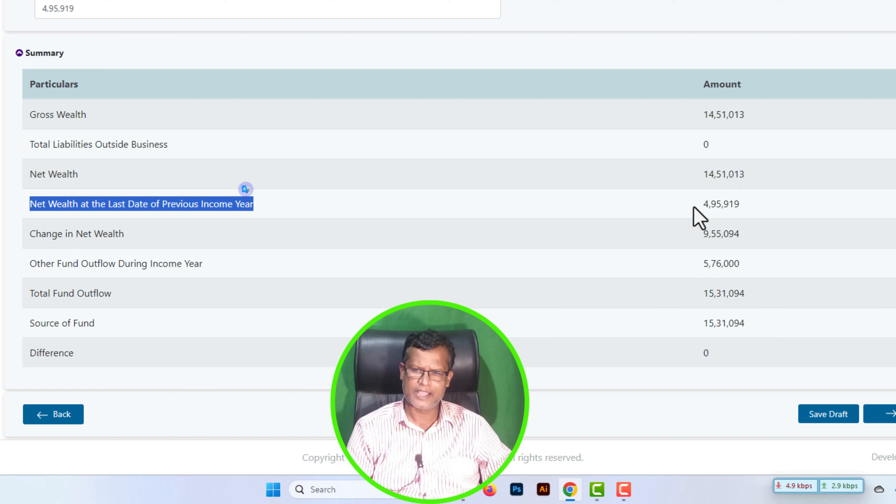
left_click(117, 10)
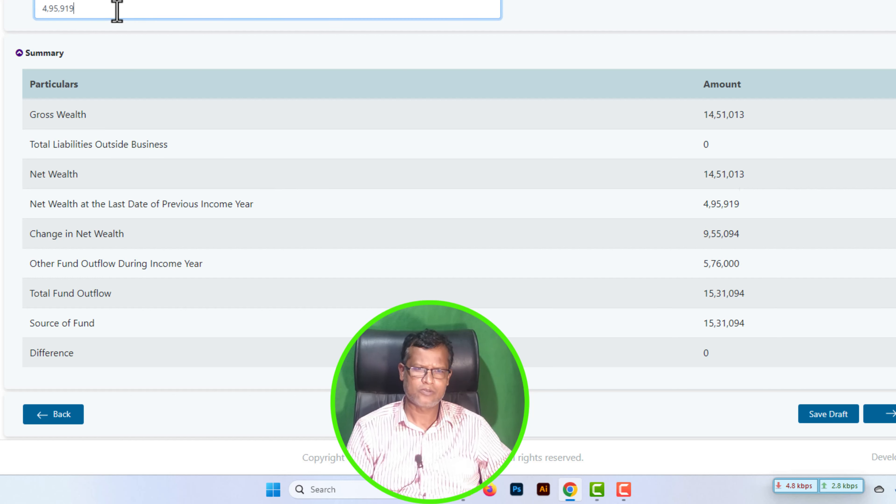
left_click(698, 214)
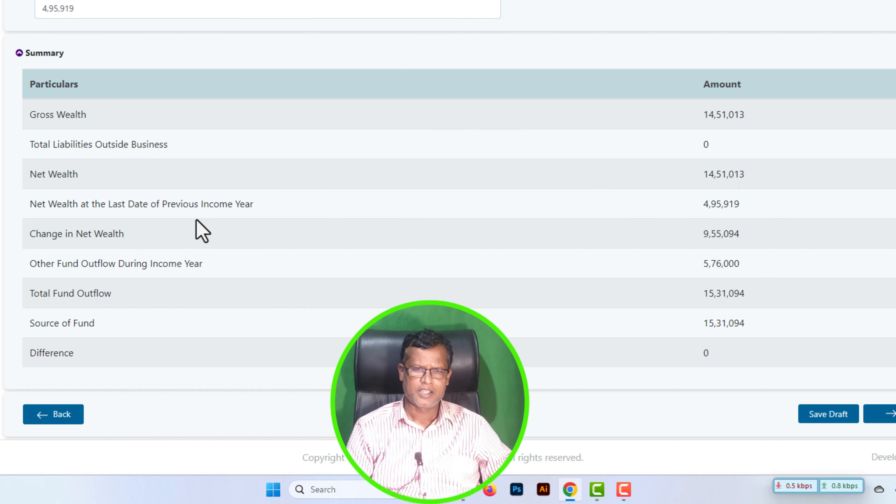
left_click_drag(28, 235, 131, 234)
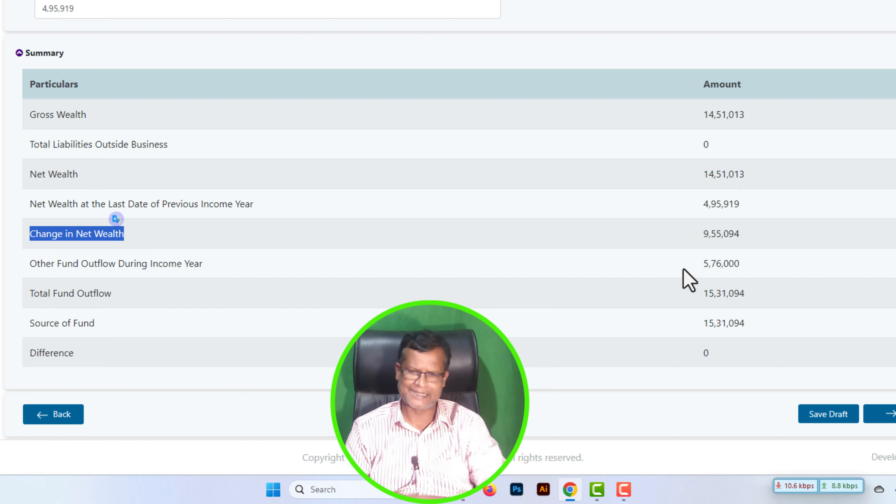
left_click(703, 236)
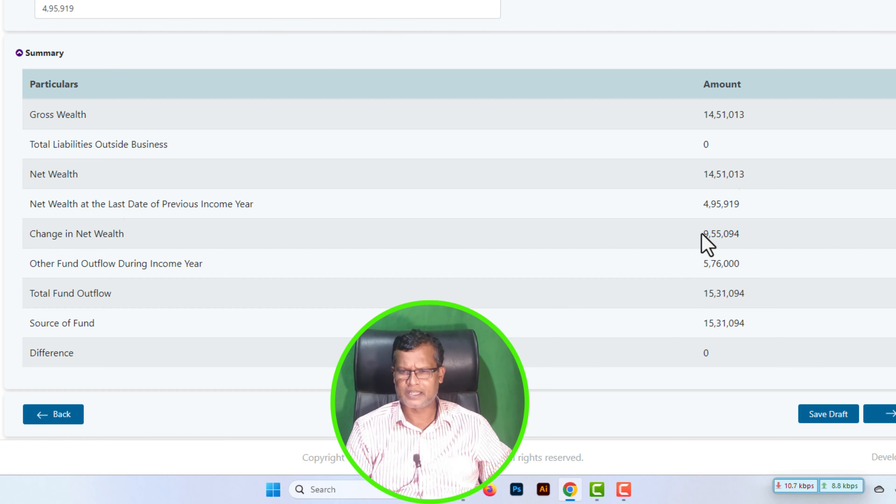
left_click_drag(702, 234, 745, 237)
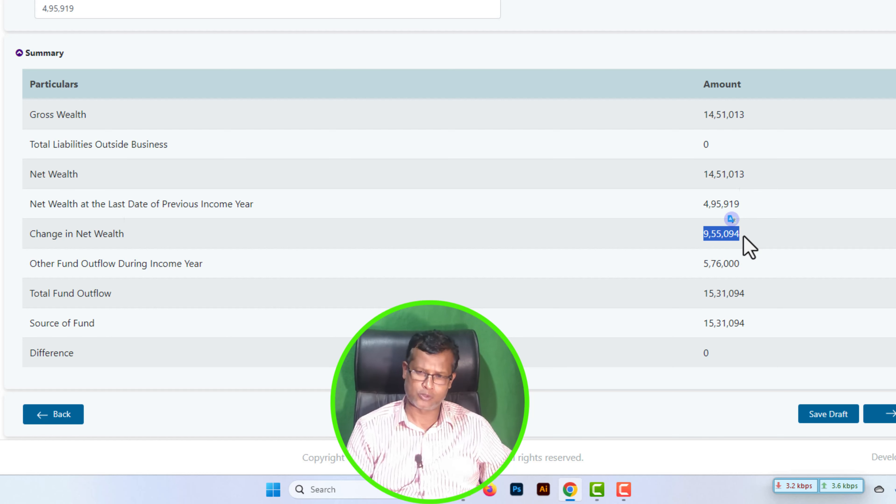
- Review the Sources of Fund entries and the Provident Fund and Other Fund record, including its Balance Amount field, among the Financial Assets
scroll(741, 237, "up", 10)
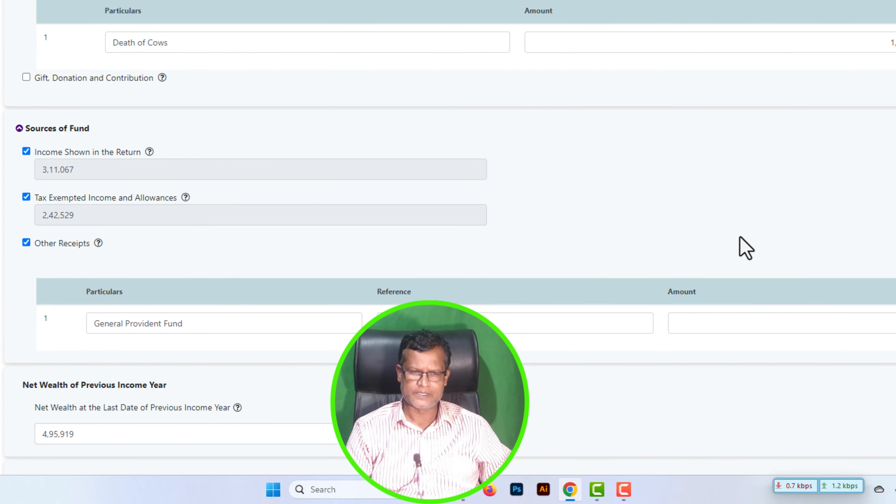
scroll(741, 248, "down", 2)
scroll(172, 252, "up", 4)
scroll(172, 252, "up", 18)
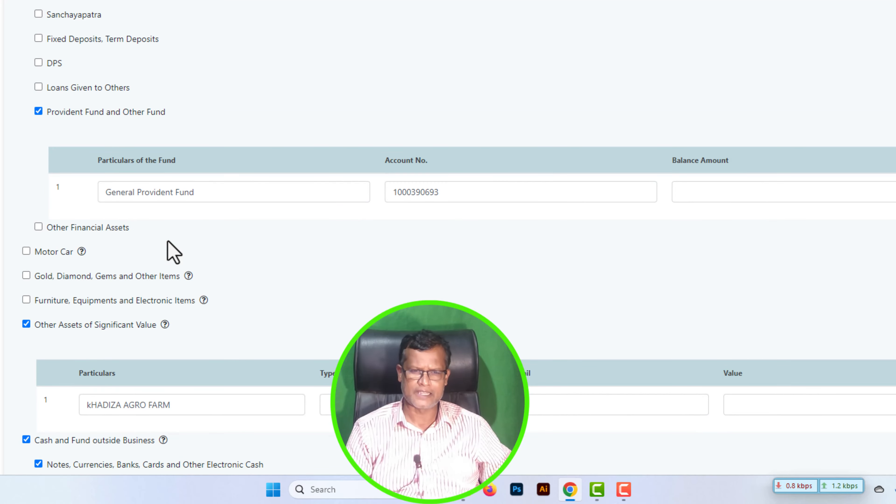
scroll(257, 250, "up", 1)
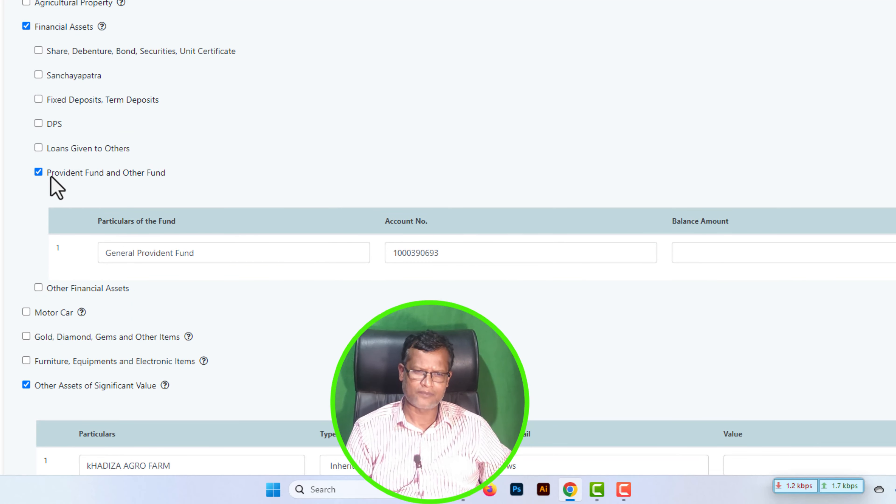
scroll(180, 245, "down", 1)
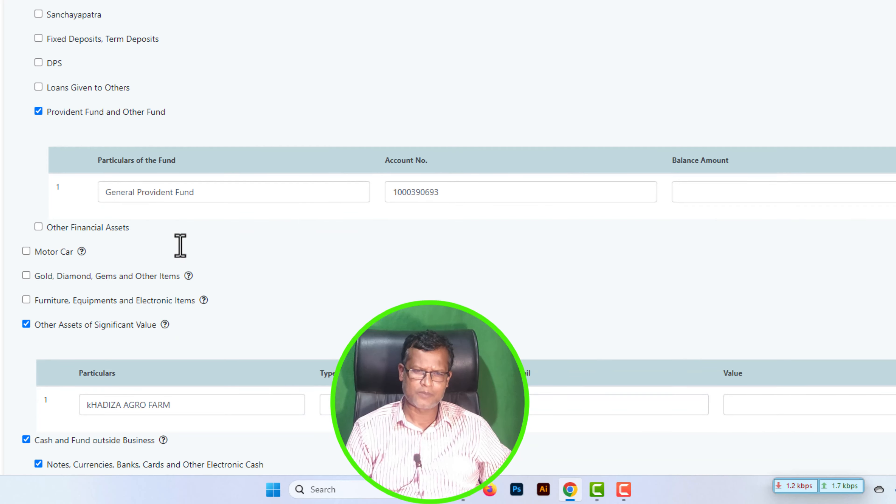
left_click(894, 193)
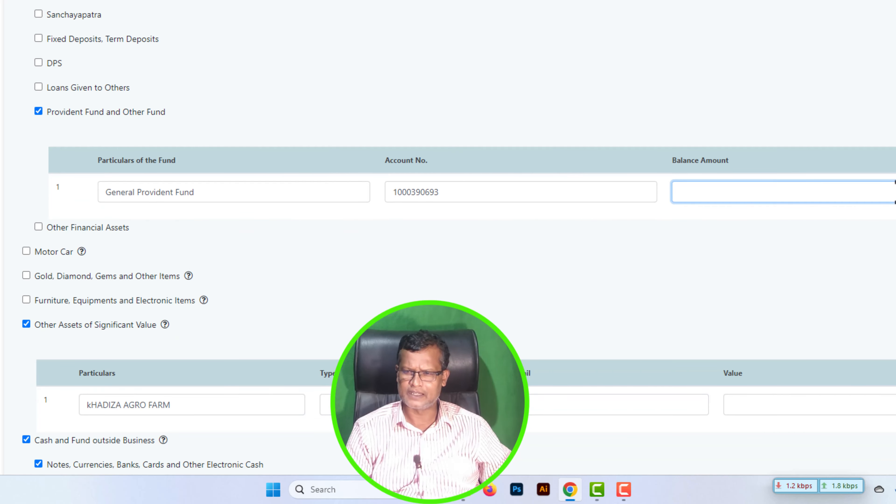
scroll(448, 247, "down", 5)
scroll(448, 247, "up", 4)
scroll(448, 247, "down", 2)
- Compare the Summary's Change in Net Wealth with the declared Financial Assets, Other Assets of Significant Value and cash entries
scroll(448, 247, "down", 15)
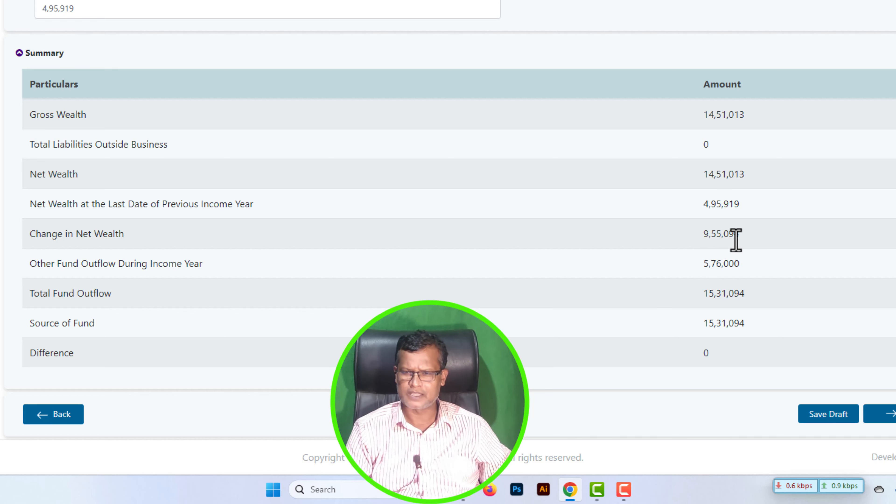
scroll(704, 260, "up", 5)
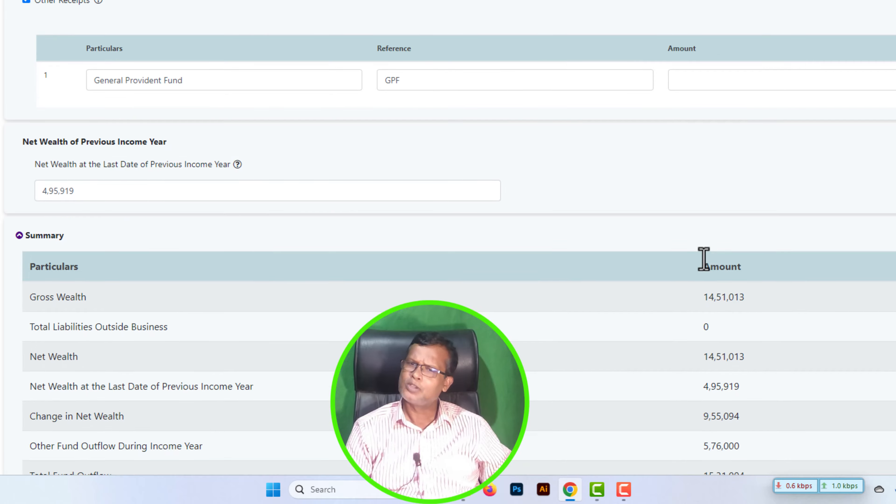
scroll(703, 260, "up", 20)
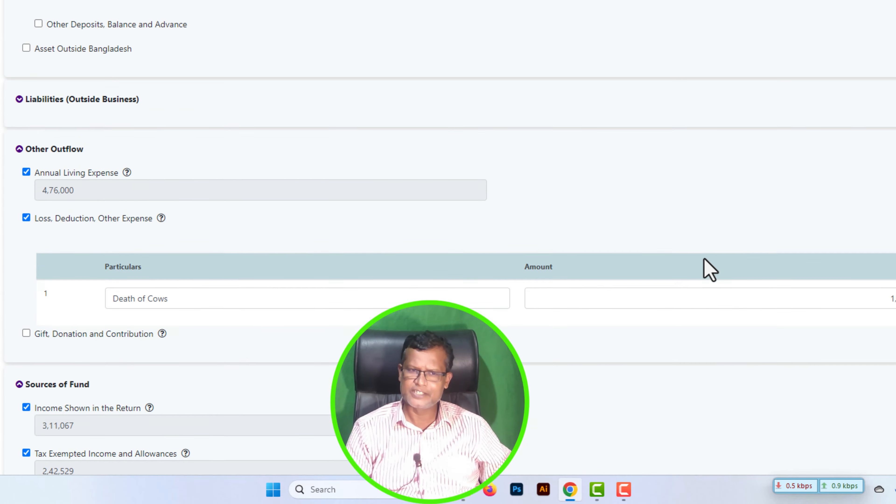
scroll(706, 268, "up", 10)
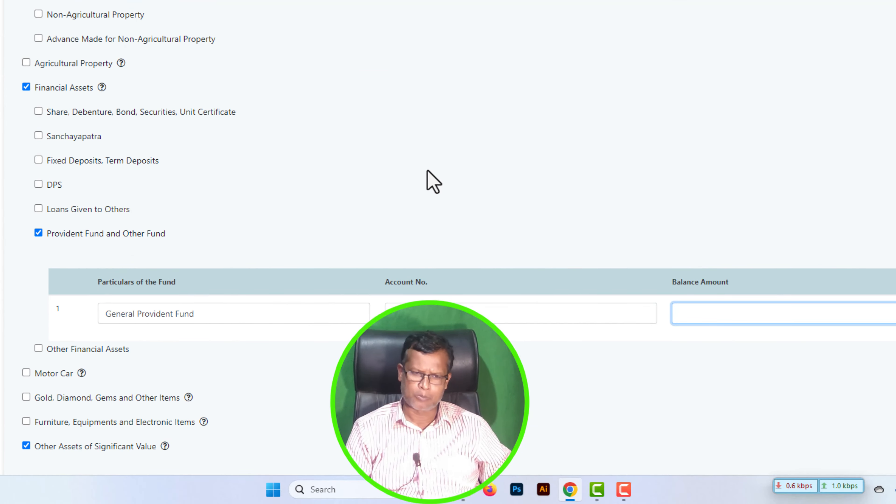
scroll(476, 194, "down", 5)
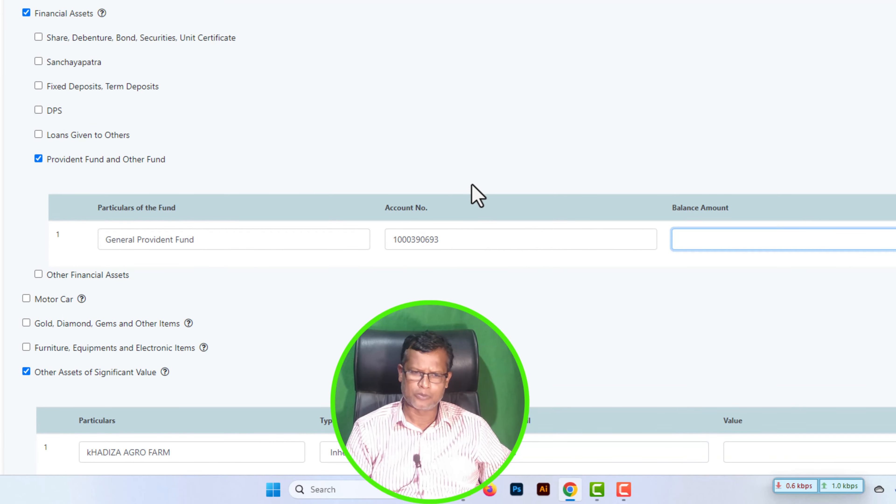
scroll(476, 194, "down", 2)
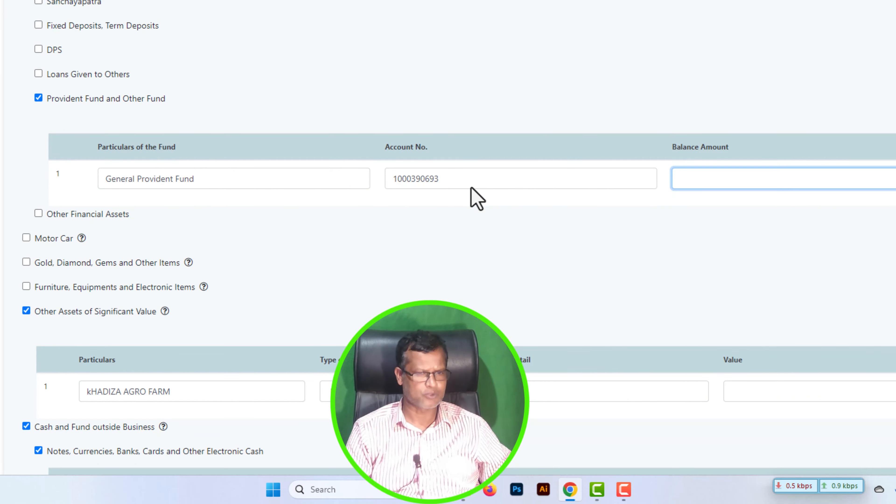
scroll(464, 200, "down", 2)
scroll(458, 192, "down", 1)
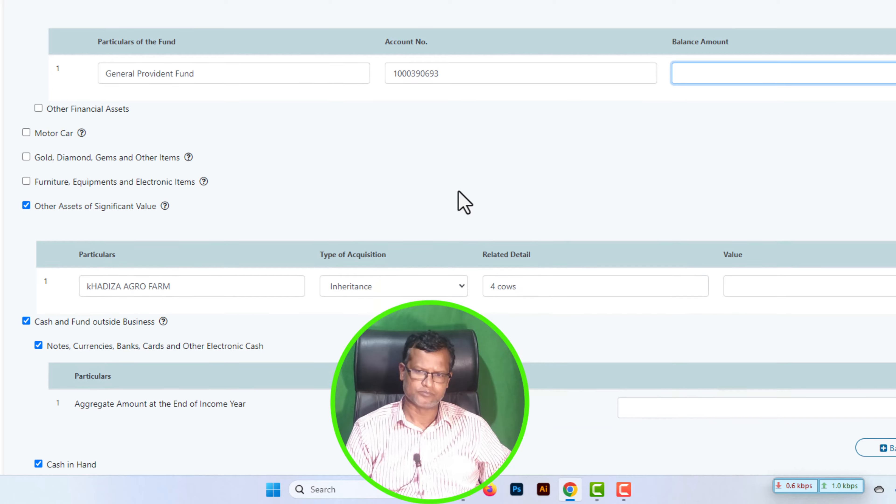
scroll(458, 192, "up", 3)
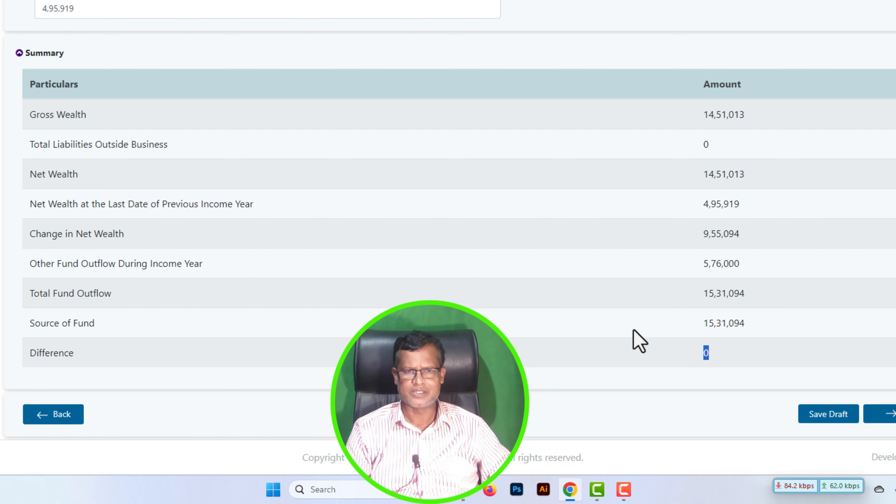
- Examine the Income Shown in the Return and Tax Exempted Income and Allowances amounts under Sources of Fund
scroll(630, 337, "up", 7)
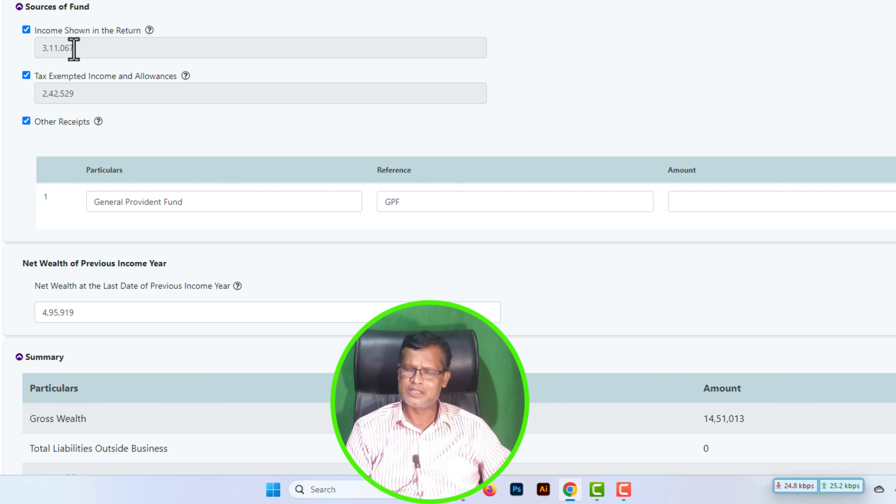
left_click(151, 48)
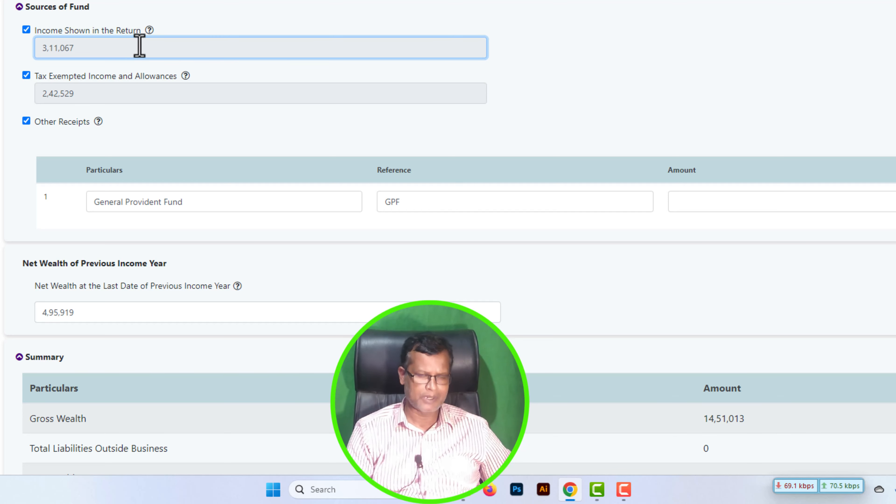
mouse_move(148, 31)
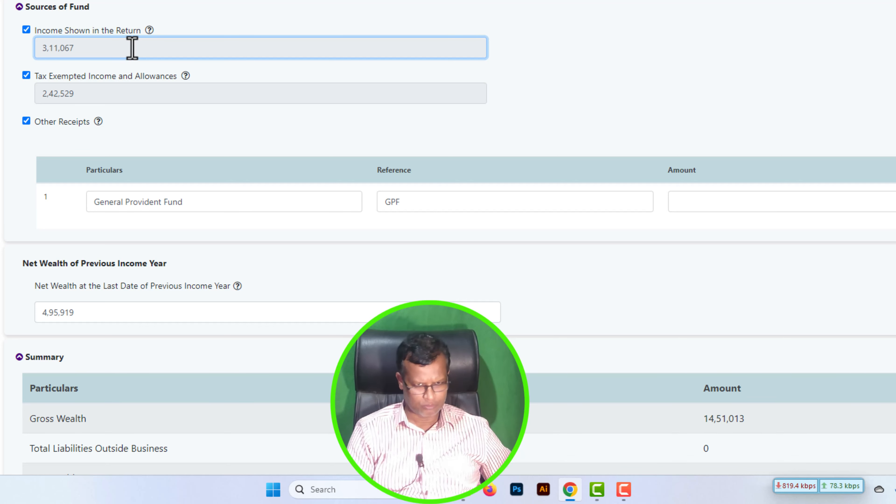
scroll(132, 48, "down", 2)
scroll(132, 47, "up", 2)
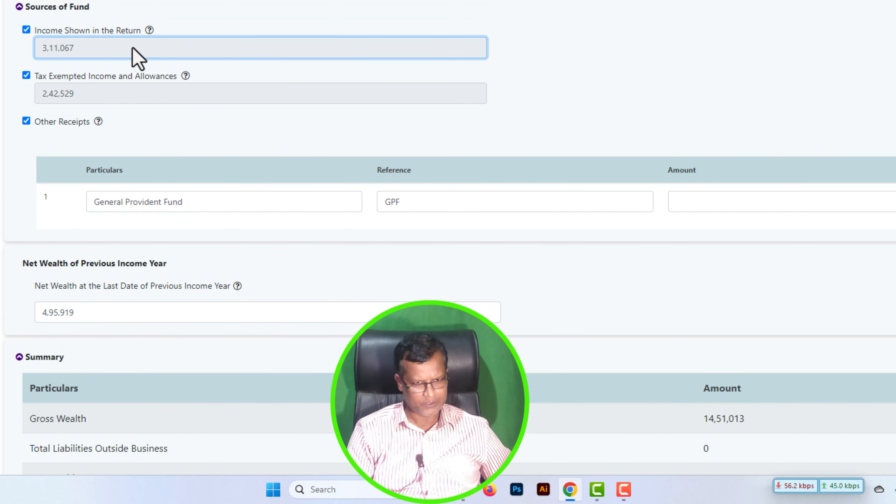
scroll(132, 51, "down", 2)
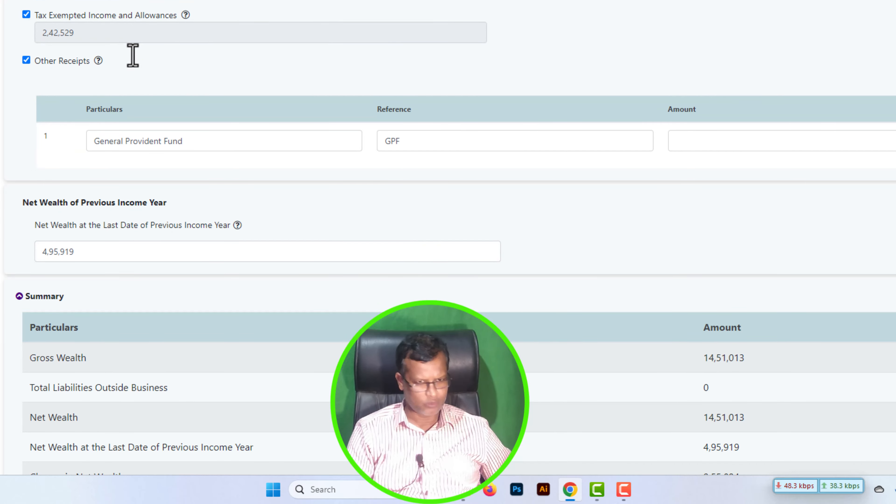
scroll(100, 44, "up", 2)
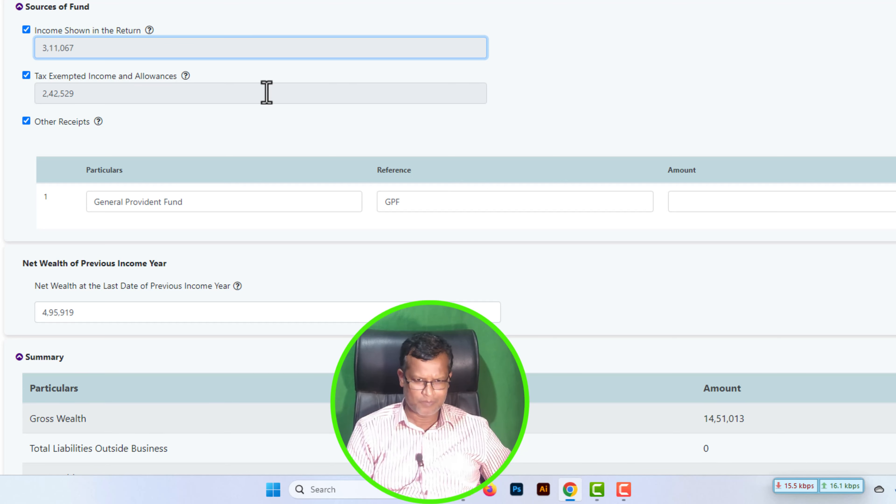
left_click(335, 99)
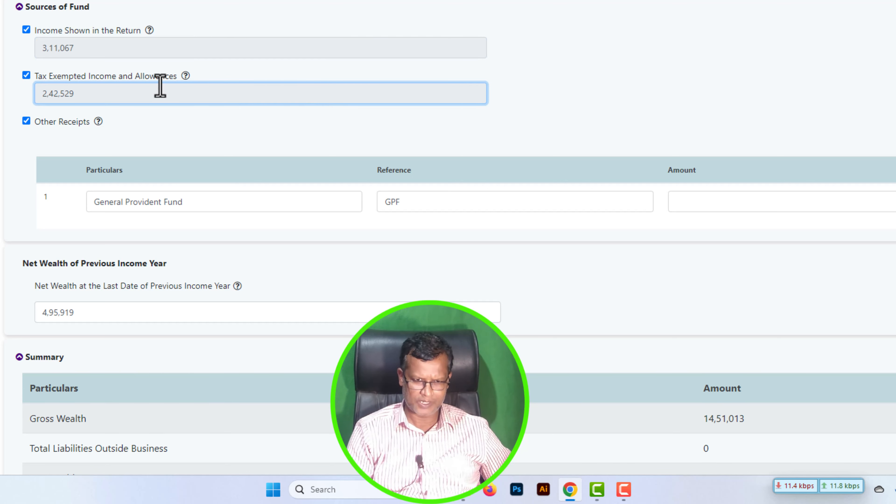
left_click(228, 69)
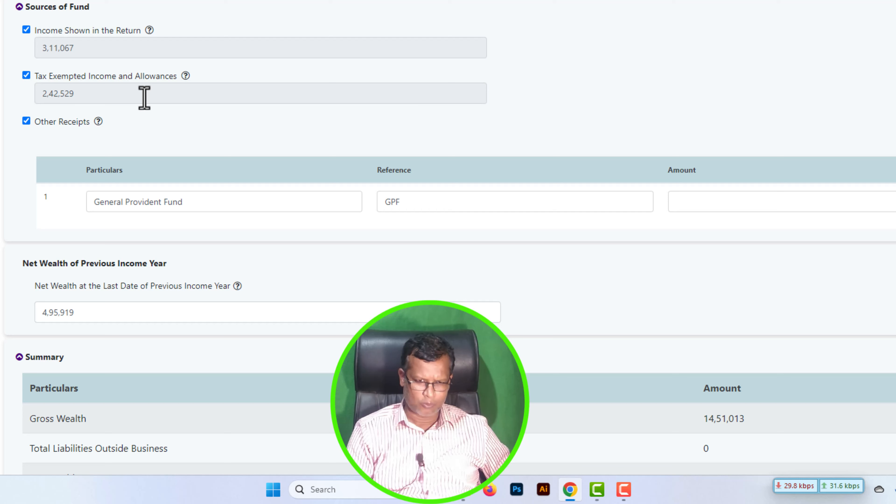
mouse_move(188, 77)
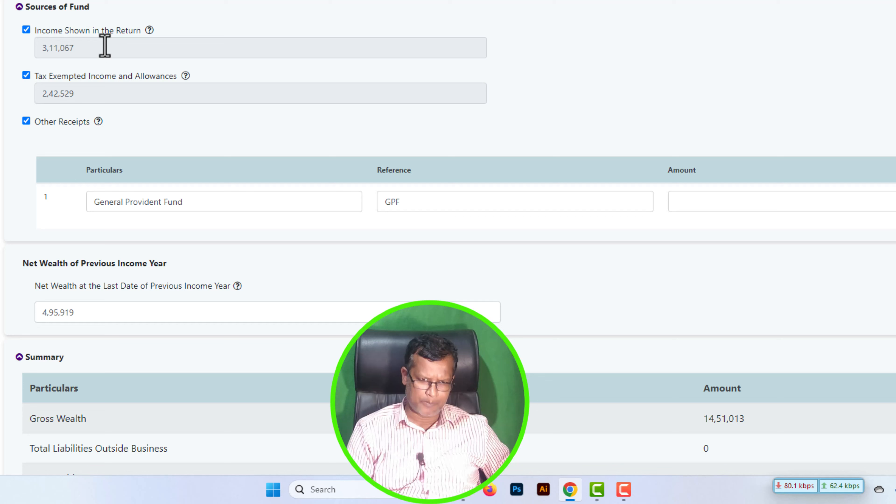
left_click(93, 48)
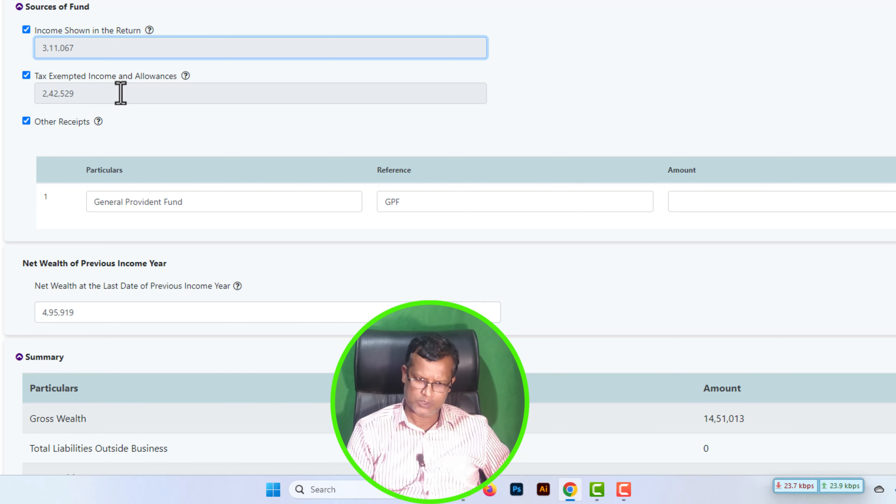
- Go to the Income from Employment page of the return and show its Employment Summary
scroll(169, 101, "up", 20)
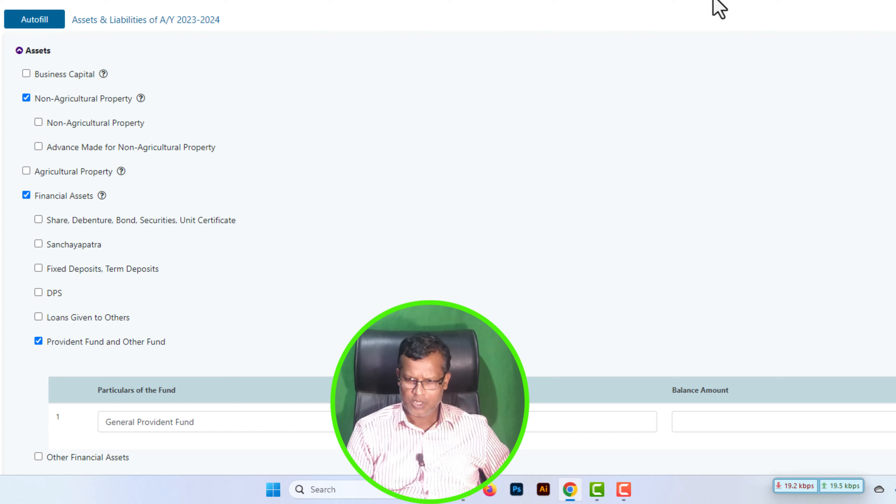
left_click(684, 4)
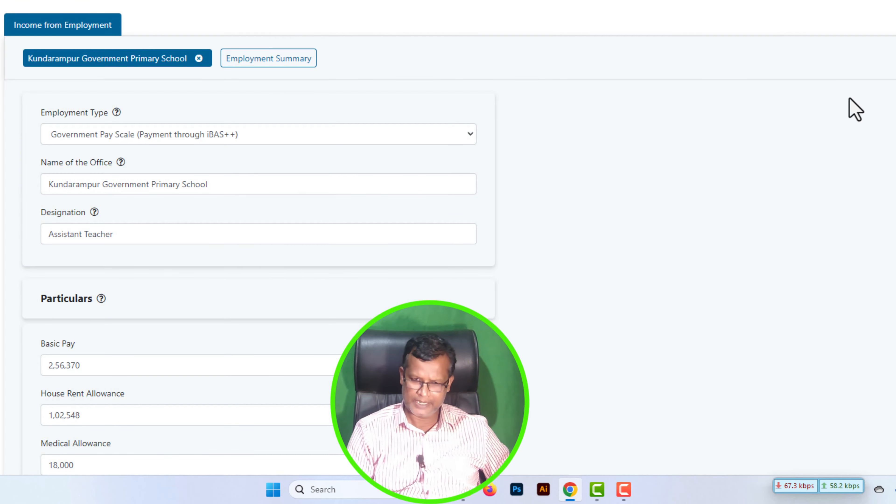
left_click(304, 61)
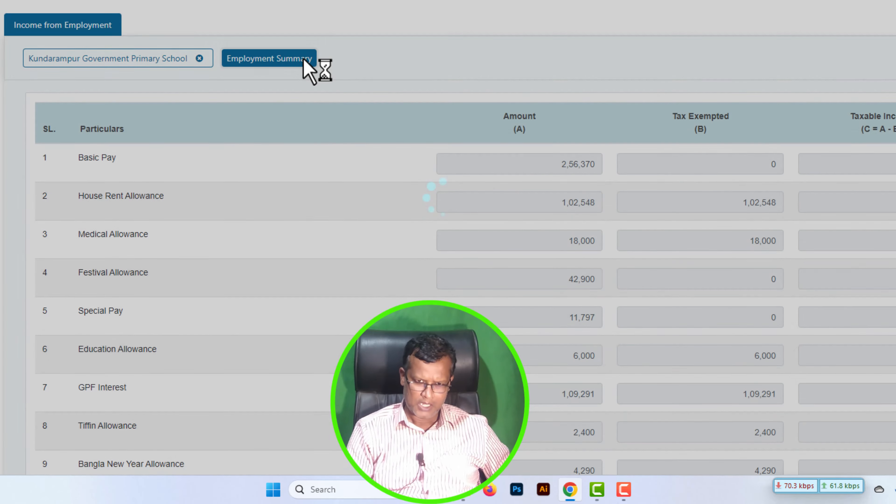
- Check the Taxable Income column of the Employment Summary down to the Total Regular Income row
scroll(560, 150, "down", 2)
scroll(560, 148, "up", 2)
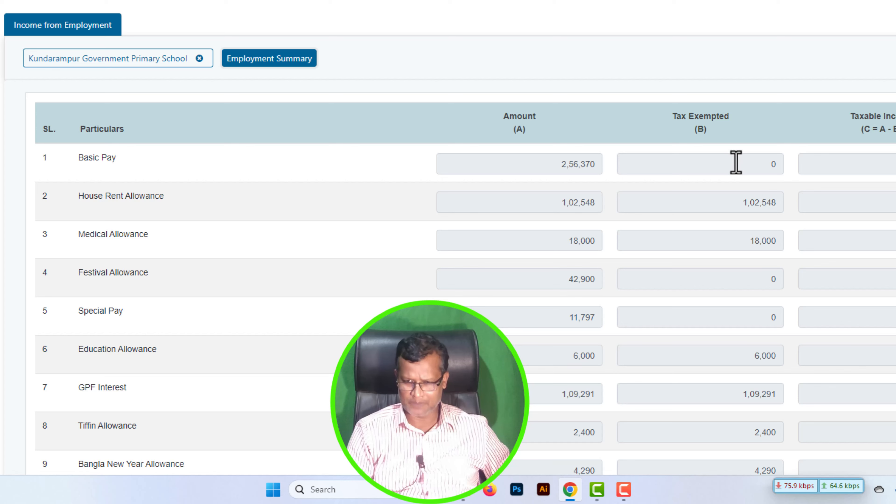
left_click_drag(849, 118, 894, 116)
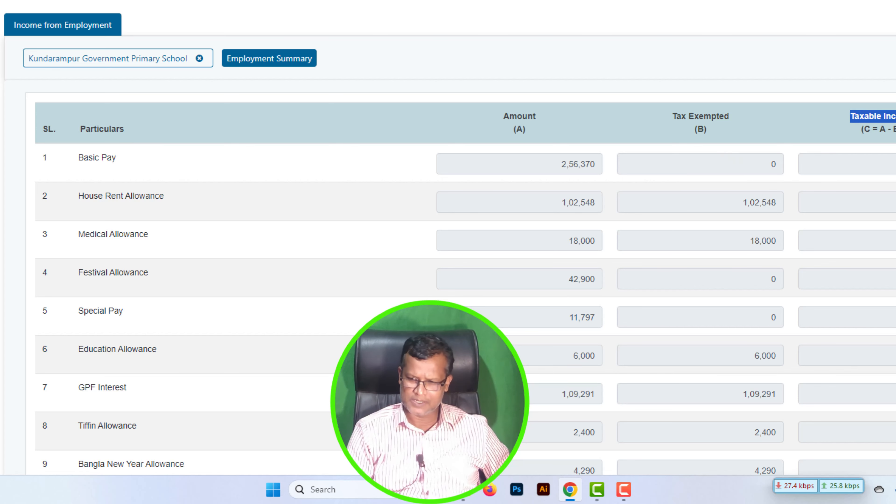
scroll(460, 237, "down", 8)
left_click(889, 215)
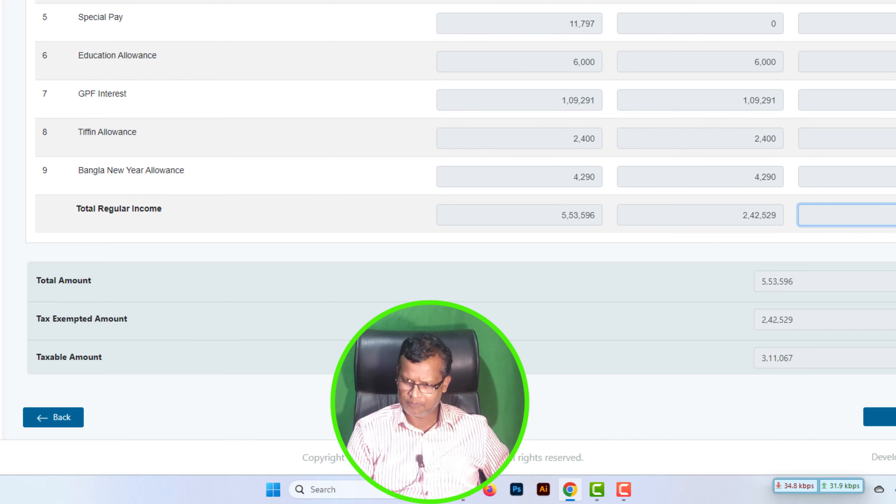
- Examine the pay and allowance rows against their Tax Exempted amounts, including the exempted House Rent Allowance
scroll(448, 247, "up", 3)
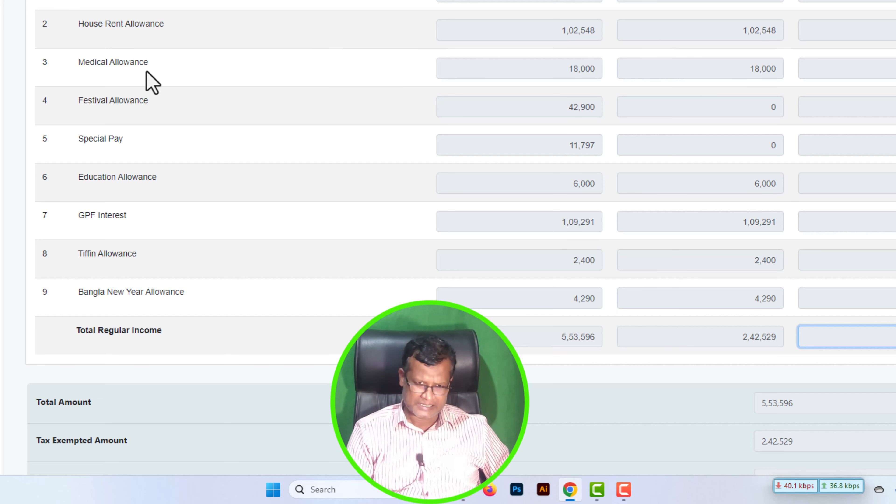
scroll(151, 82, "up", 2)
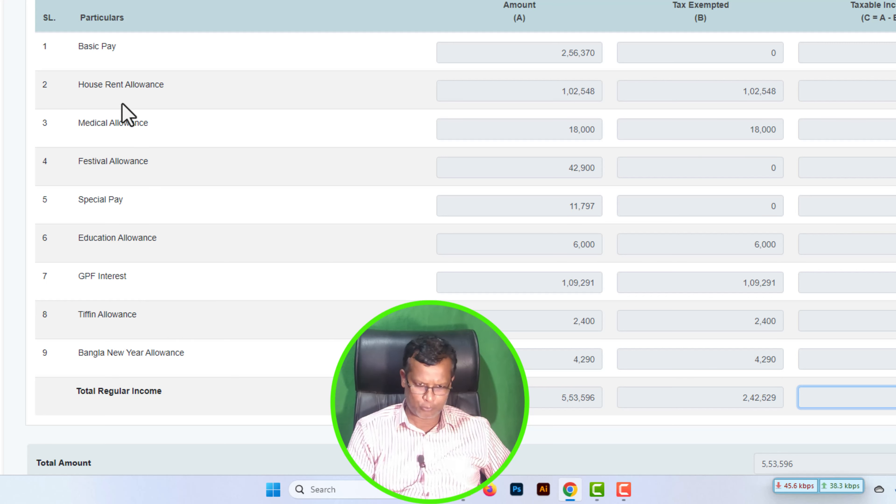
scroll(512, 116, "up", 3)
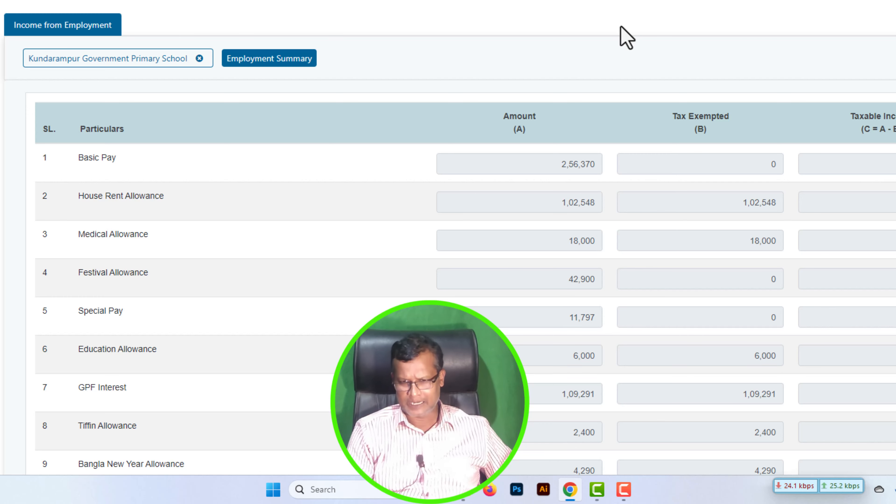
scroll(714, 152, "down", 5)
scroll(713, 169, "up", 1)
scroll(712, 173, "up", 1)
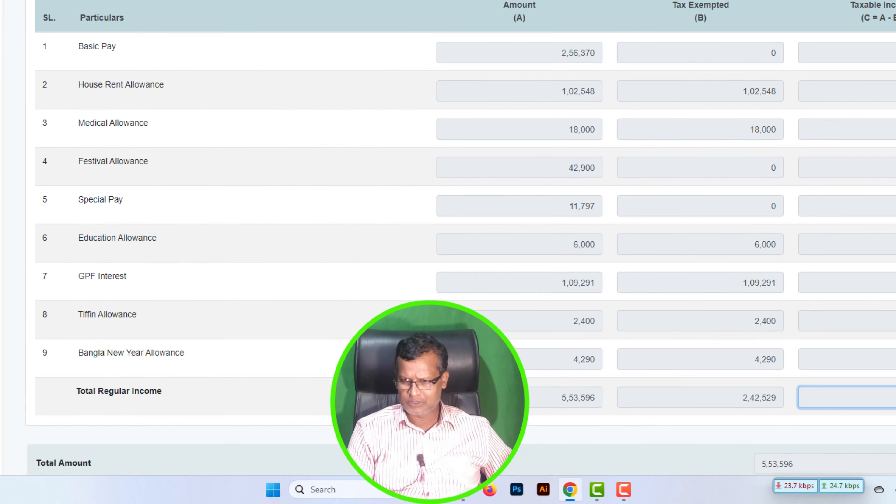
scroll(460, 237, "down", 2)
scroll(857, 10, "up", 3)
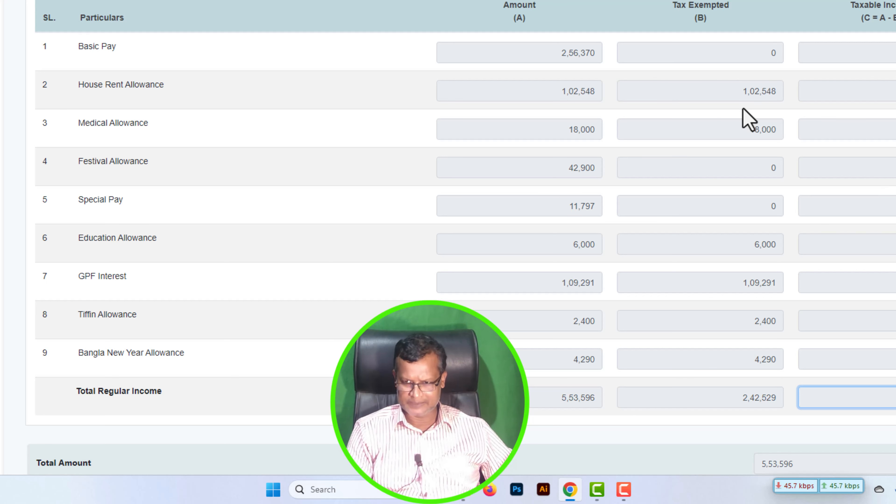
left_click(741, 92)
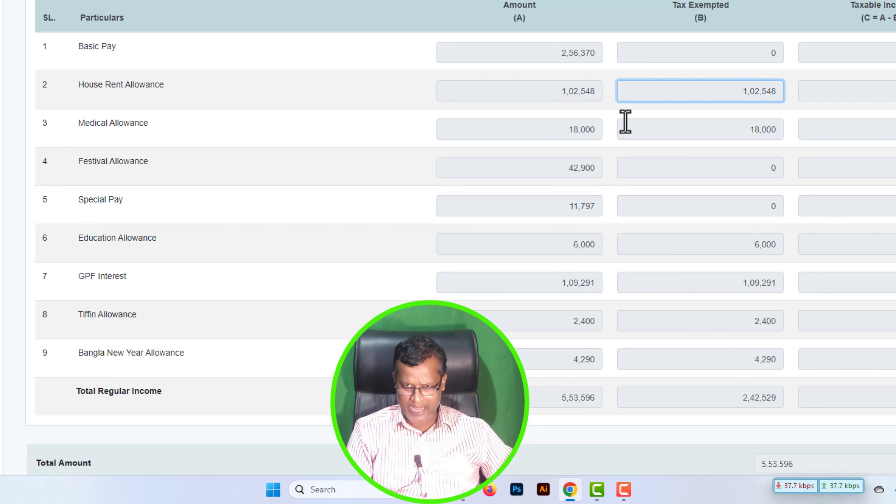
- Check the Amount and Tax Exempted figures in the Total Regular Income row of the Employment Summary
scroll(624, 120, "down", 3)
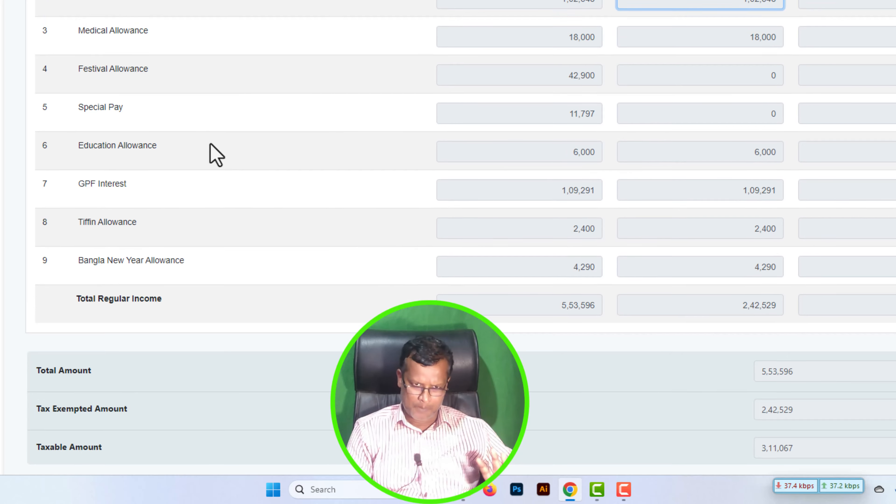
scroll(215, 156, "up", 3)
scroll(501, 257, "down", 3)
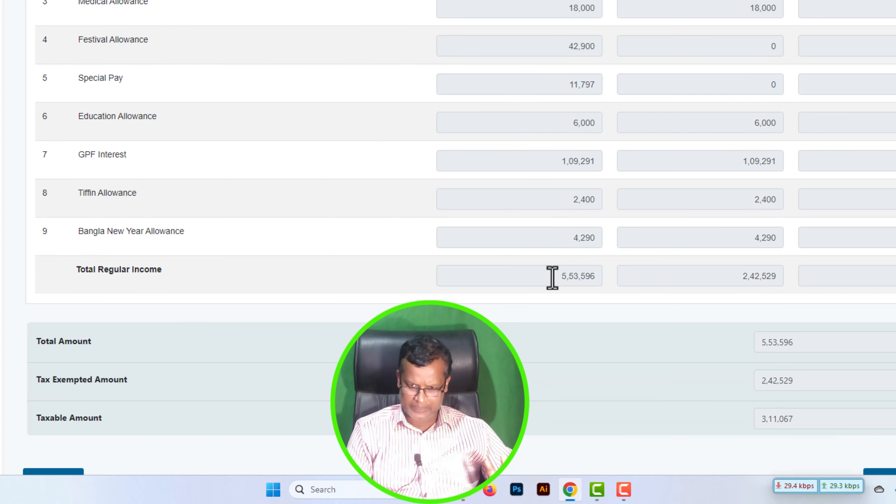
left_click_drag(559, 276, 630, 282)
left_click(630, 282)
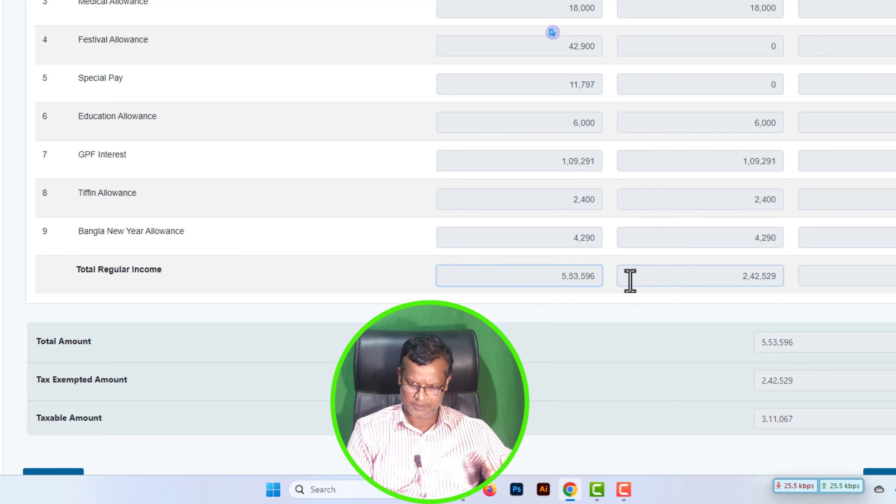
scroll(797, 275, "up", 6)
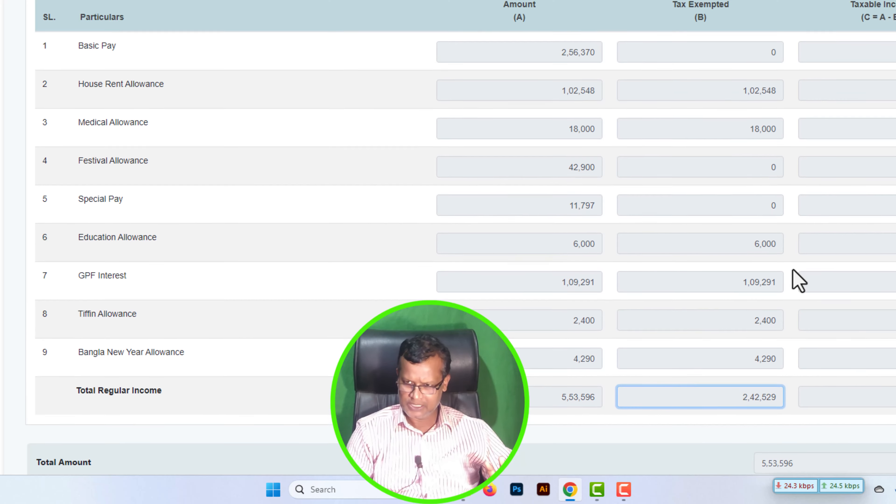
- Return to the Assets & Liabilities page and locate the Income Shown in the Return and Tax Exempted Income and Allowances amounts under Sources of Fund
left_click(817, 2)
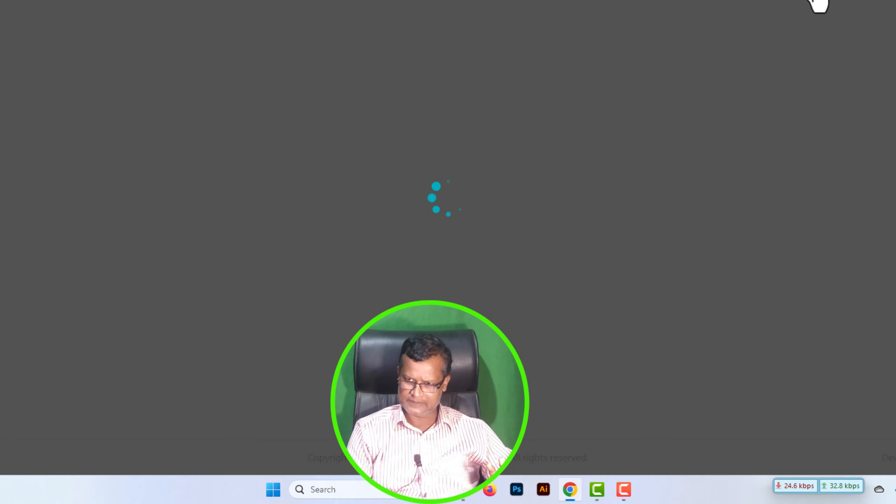
scroll(347, 206, "down", 3)
scroll(346, 199, "down", 19)
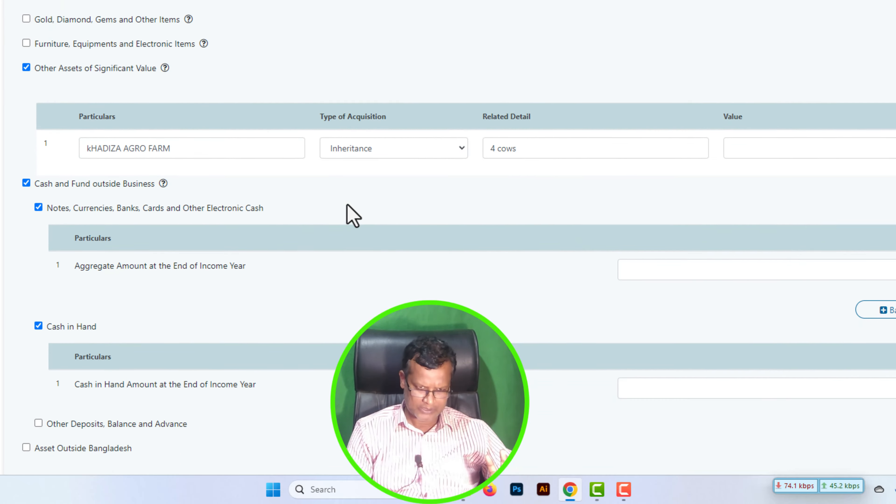
scroll(104, 250, "down", 6)
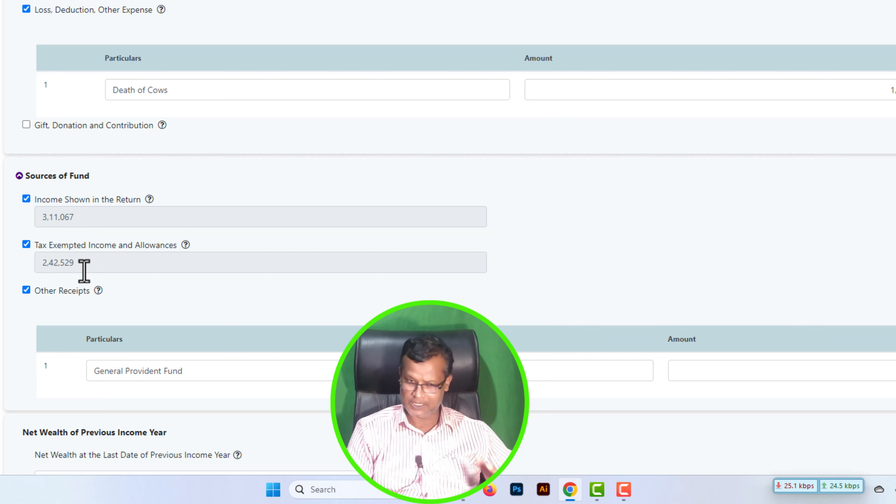
left_click(161, 218)
left_click(184, 259)
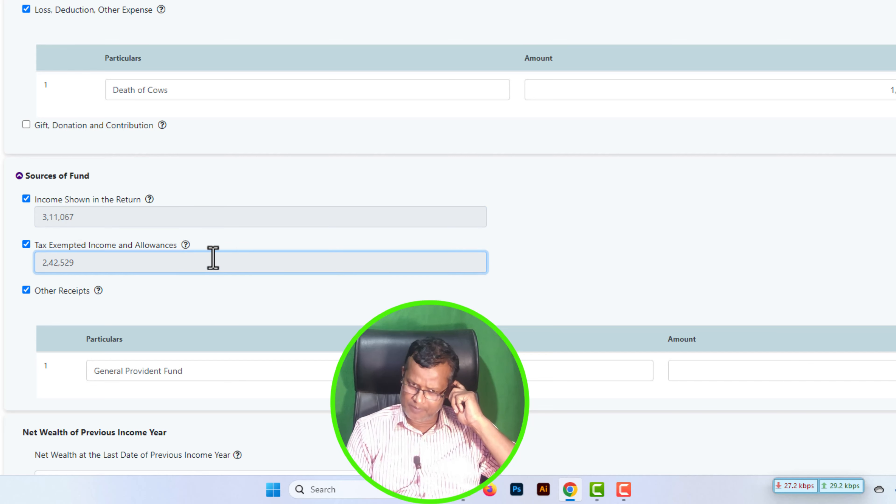
- Review the Assets section from its first categories through the provident fund, agro farm and cash entries
scroll(254, 262, "down", 2)
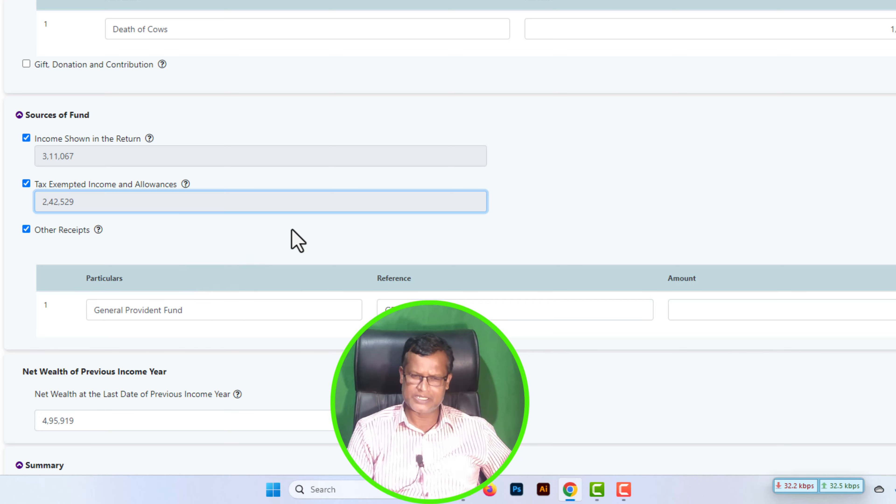
scroll(414, 164, "up", 10)
scroll(415, 164, "up", 8)
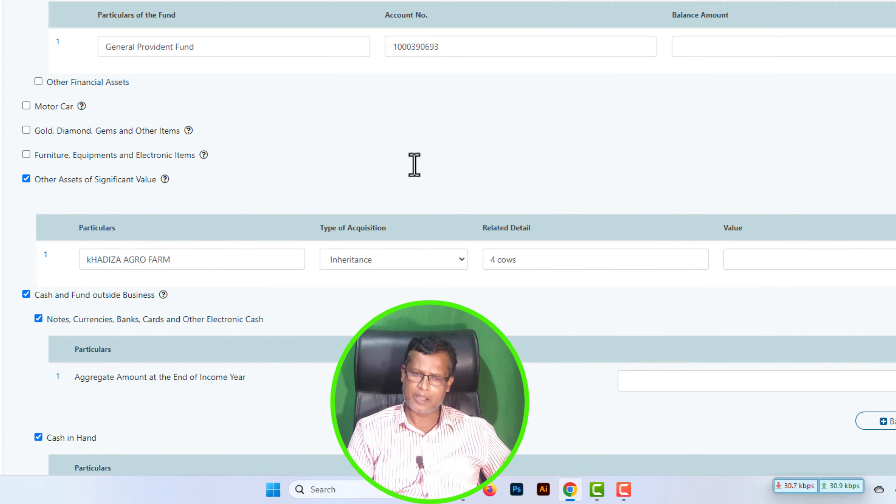
scroll(414, 164, "up", 5)
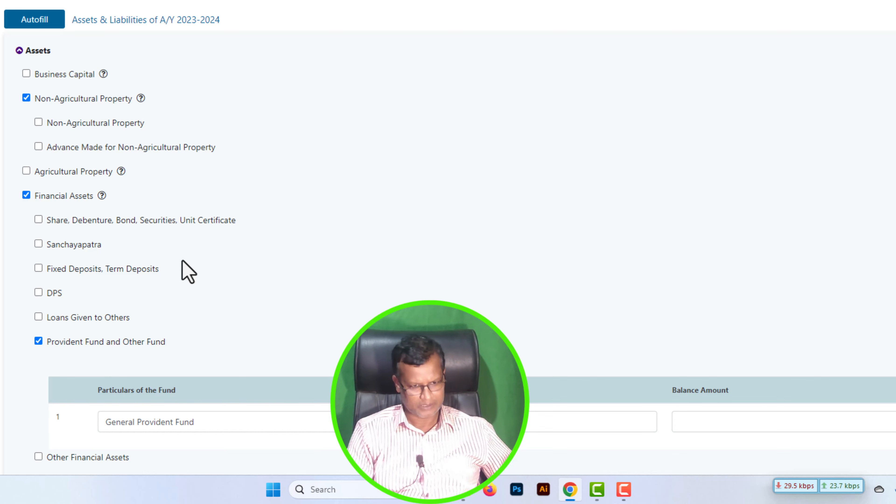
scroll(189, 261, "down", 1)
scroll(189, 261, "down", 5)
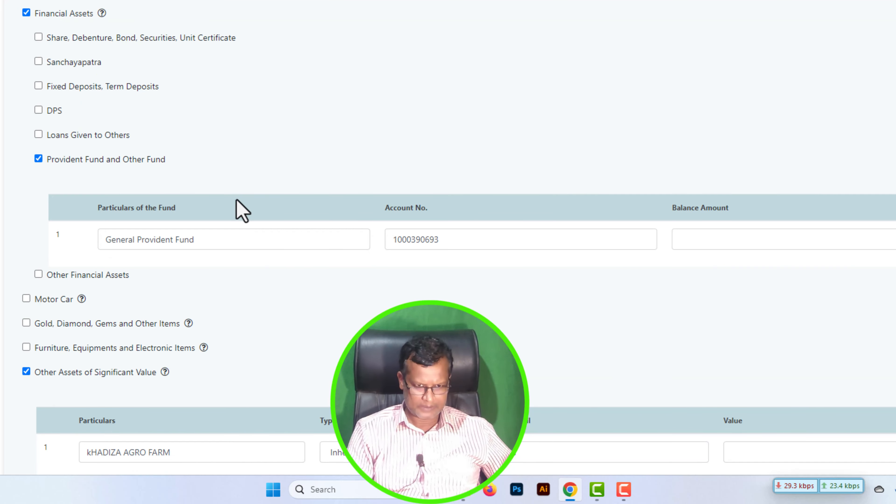
scroll(233, 229, "down", 10)
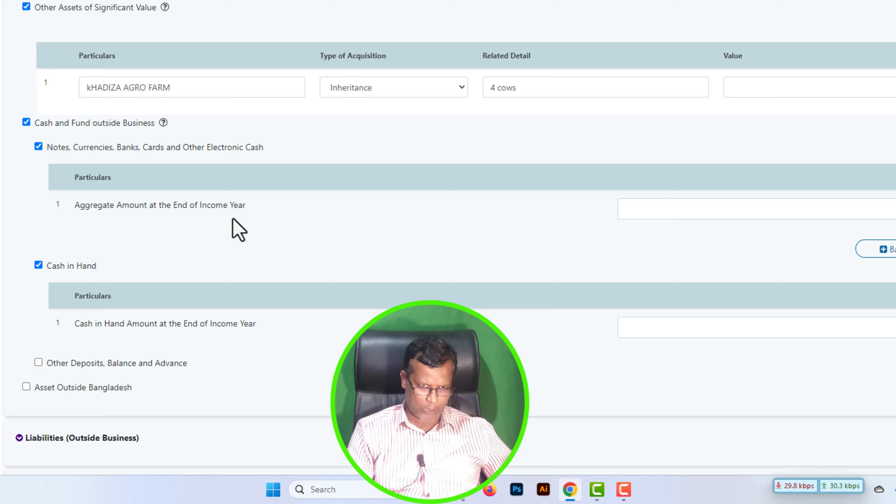
- Check the Difference row in the Summary and go back to the Sources of Fund section
scroll(234, 229, "down", 5)
scroll(700, 350, "down", 20)
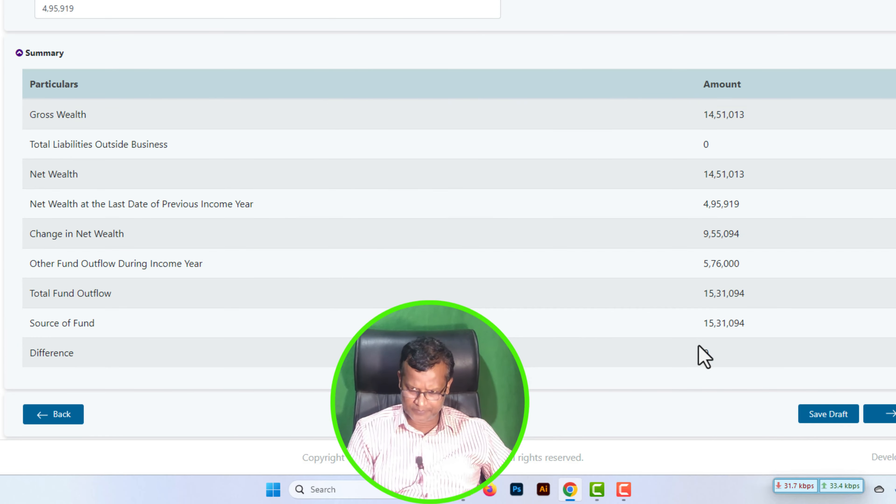
left_click_drag(698, 352, 738, 352)
scroll(458, 273, "up", 9)
scroll(463, 285, "up", 12)
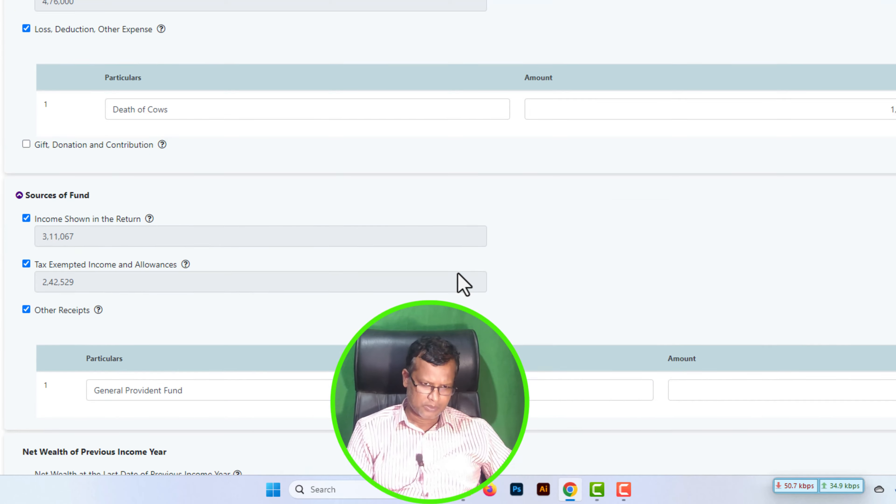
- Follow the Sources of Fund entries and the previous year's net wealth down to the Summary table
scroll(198, 274, "down", 7)
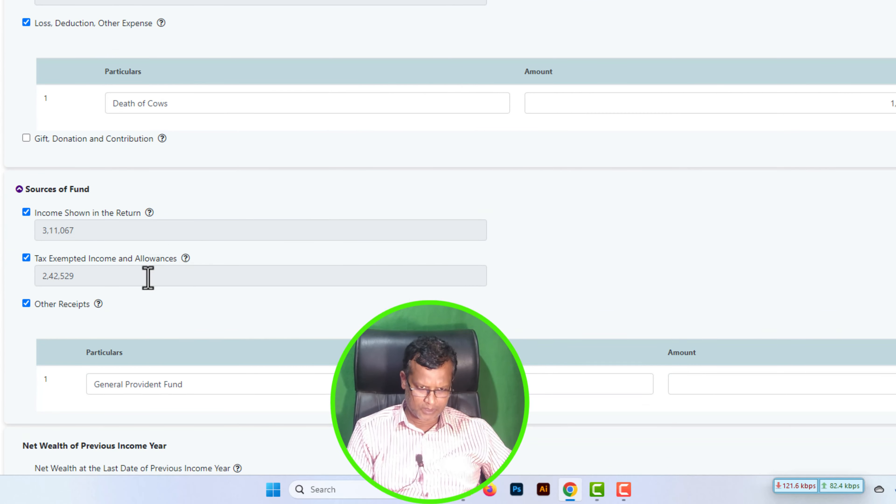
scroll(124, 316, "down", 2)
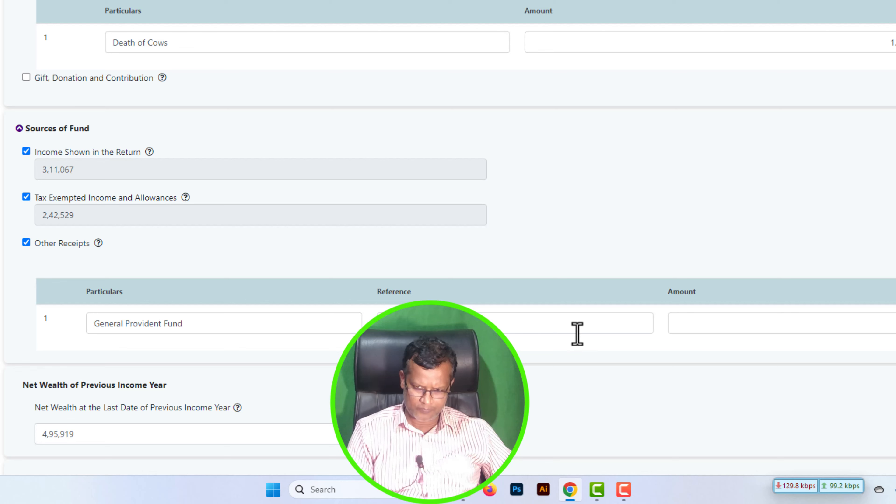
scroll(717, 315, "down", 7)
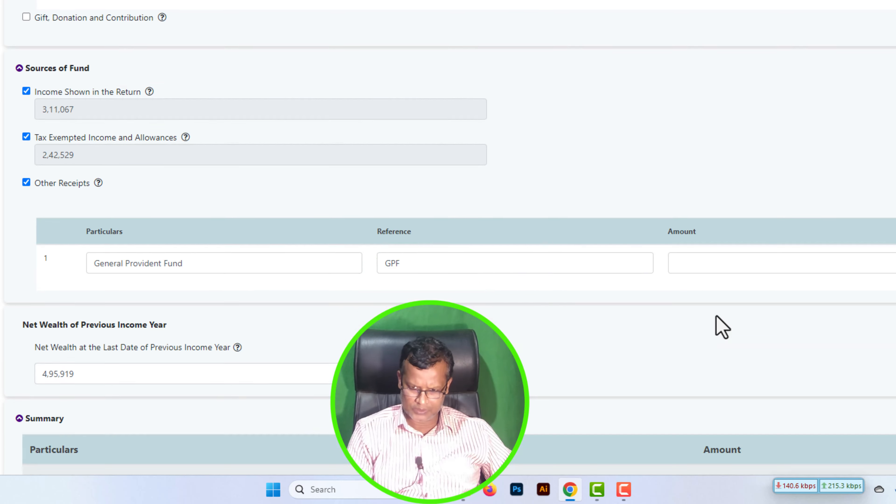
left_click(724, 354)
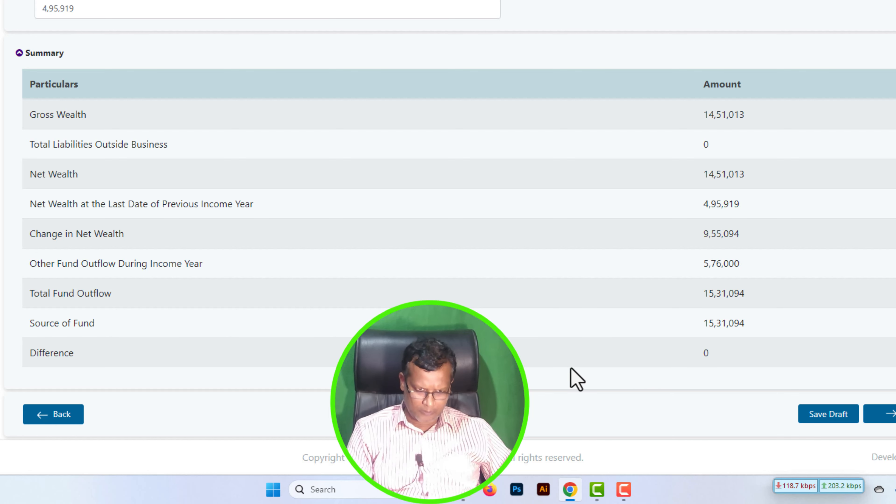
- Examine the Other Receipts entry for the General Provident Fund together with the other Sources of Fund
scroll(556, 336, "up", 4)
scroll(536, 319, "up", 2)
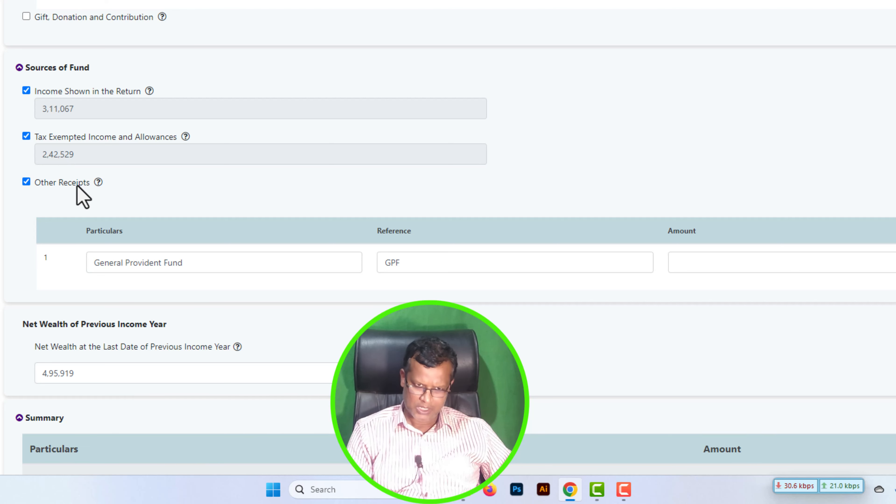
scroll(82, 190, "down", 2)
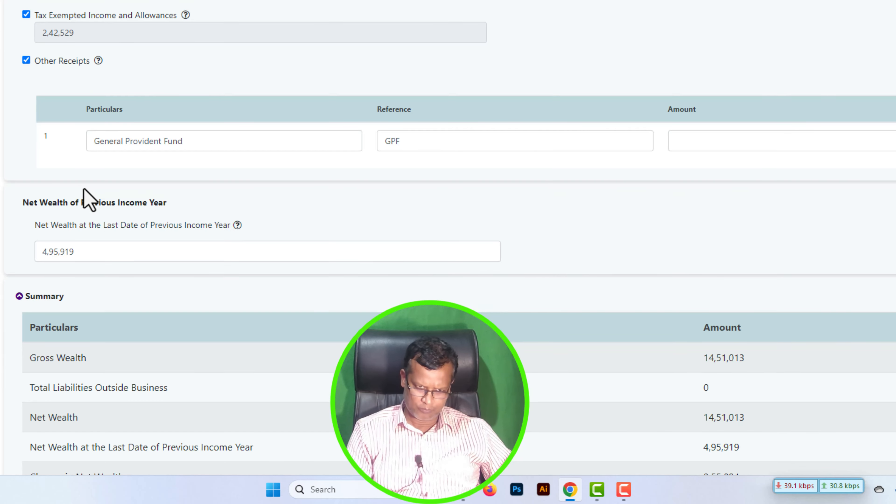
scroll(84, 189, "up", 3)
scroll(84, 185, "up", 1)
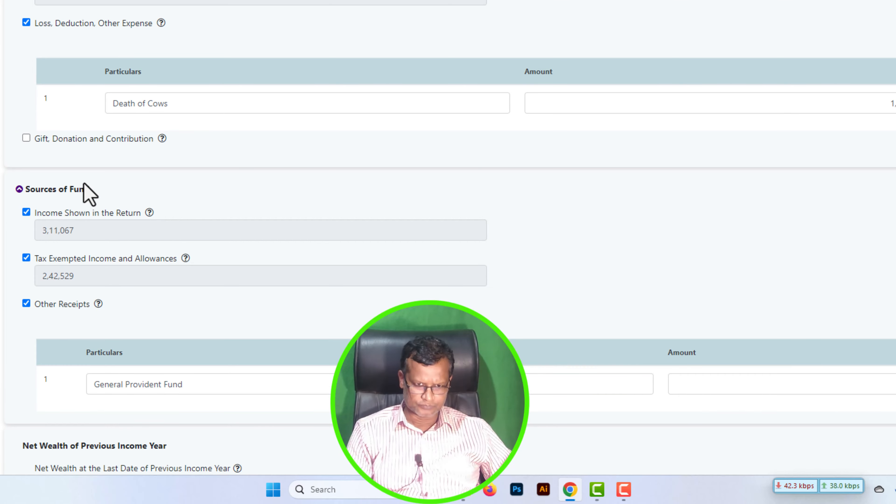
scroll(168, 248, "down", 2)
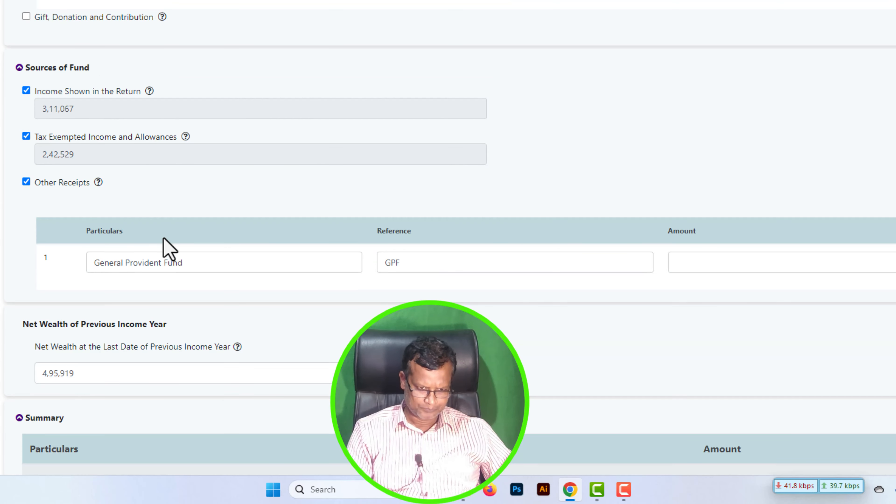
- Check the Total Liabilities Outside Business amount in the Summary table
scroll(168, 248, "down", 6)
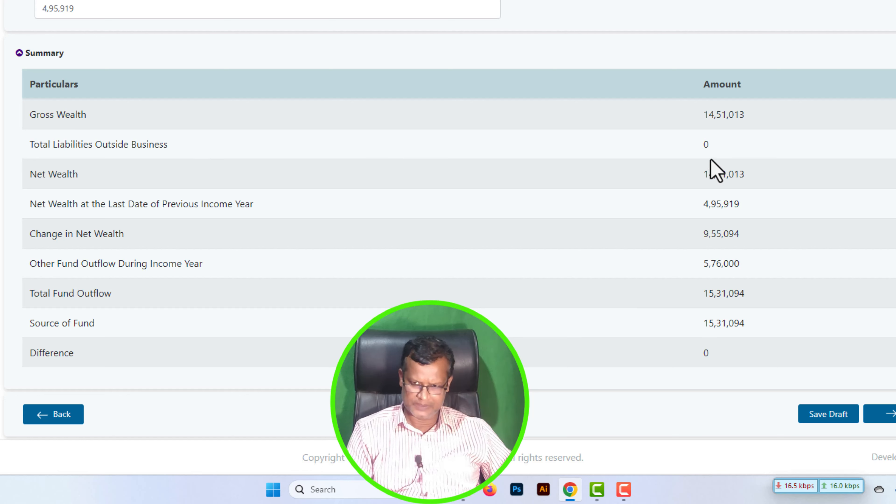
left_click_drag(700, 144, 734, 144)
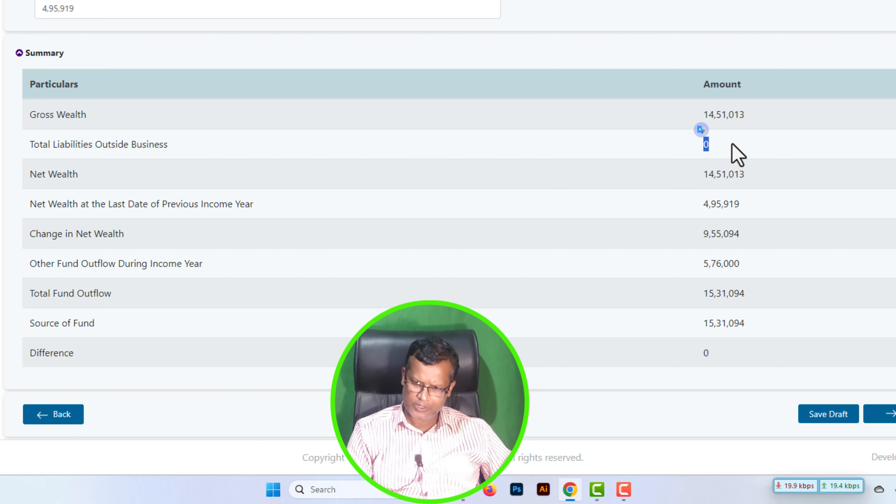
left_click(731, 145)
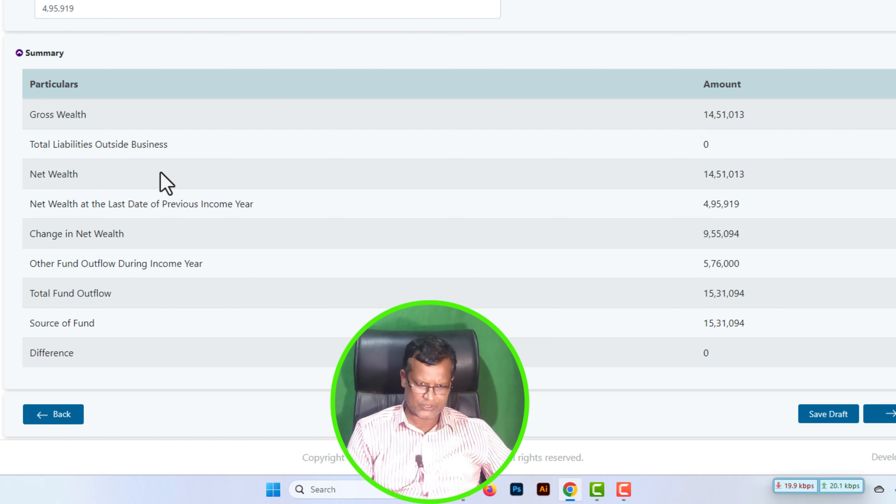
- Find the Liabilities (Outside Business) section of the form and expand it to show its loan options
scroll(166, 183, "up", 7)
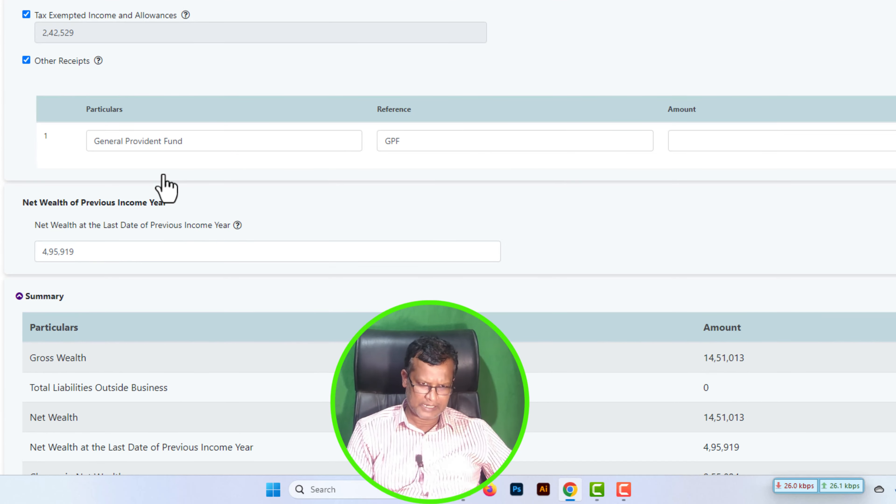
scroll(166, 185, "up", 7)
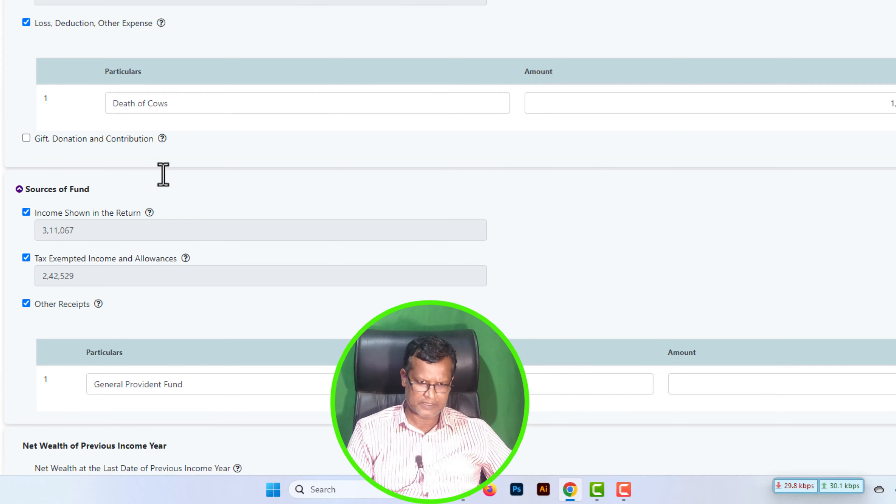
scroll(164, 174, "up", 18)
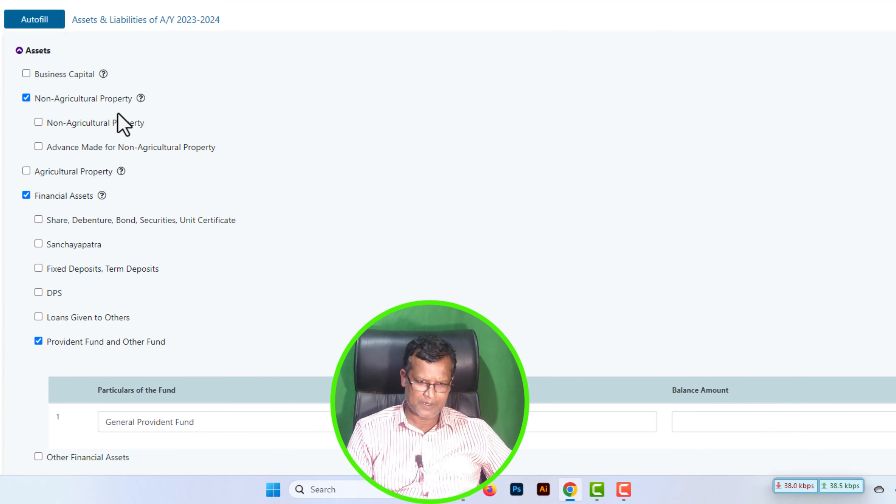
scroll(140, 186, "down", 16)
scroll(135, 175, "down", 7)
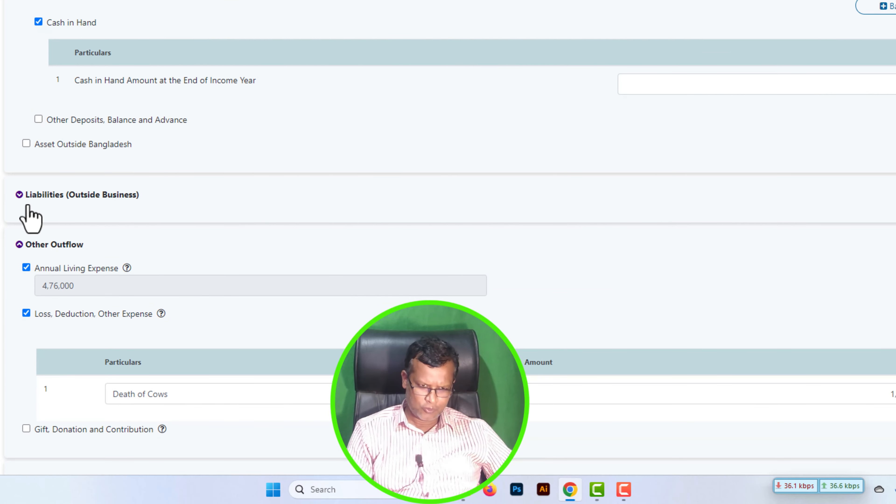
left_click(20, 195)
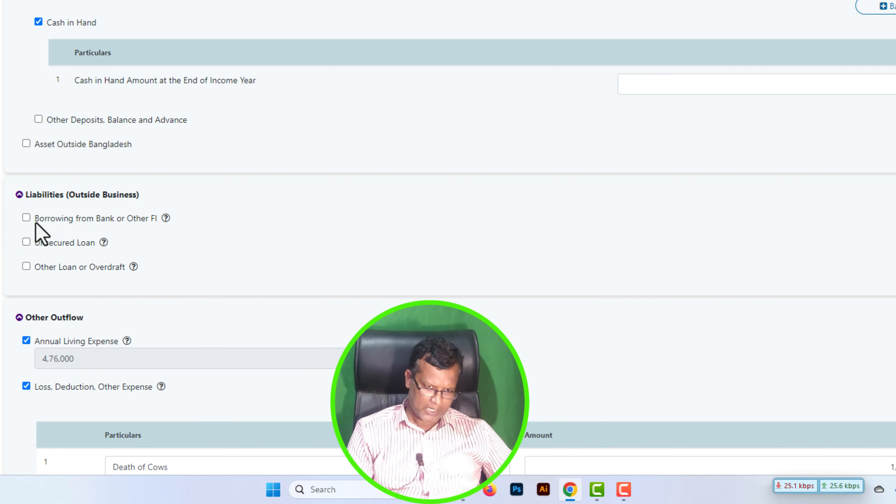
- Enable Borrowing from Bank or Other FI under Liabilities and go through its account number, purpose and balance amount fields
scroll(85, 240, "down", 3)
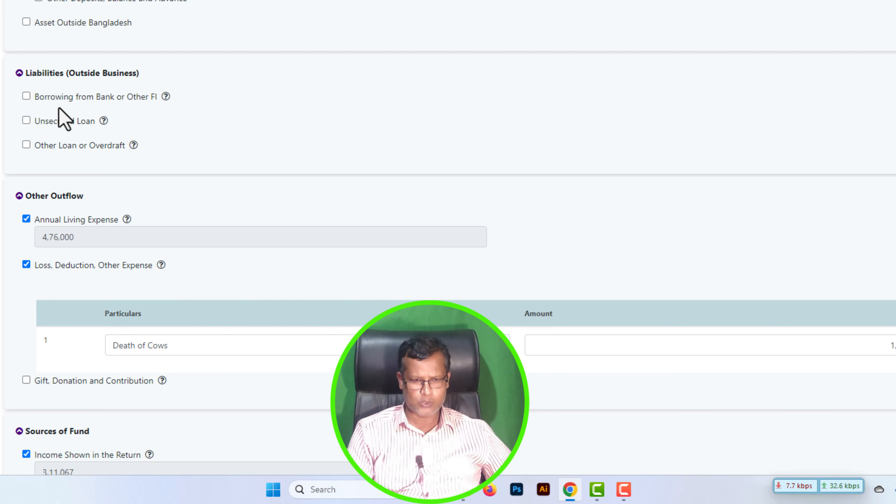
left_click(26, 96)
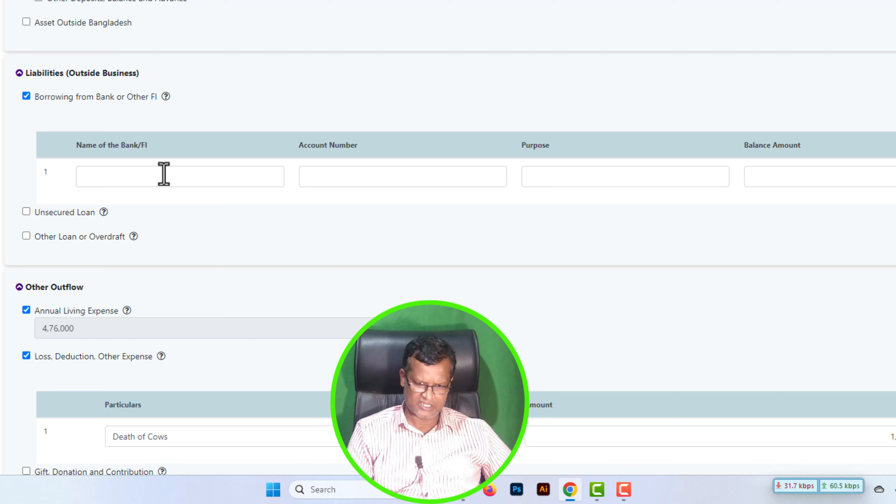
left_click(344, 179)
left_click(611, 178)
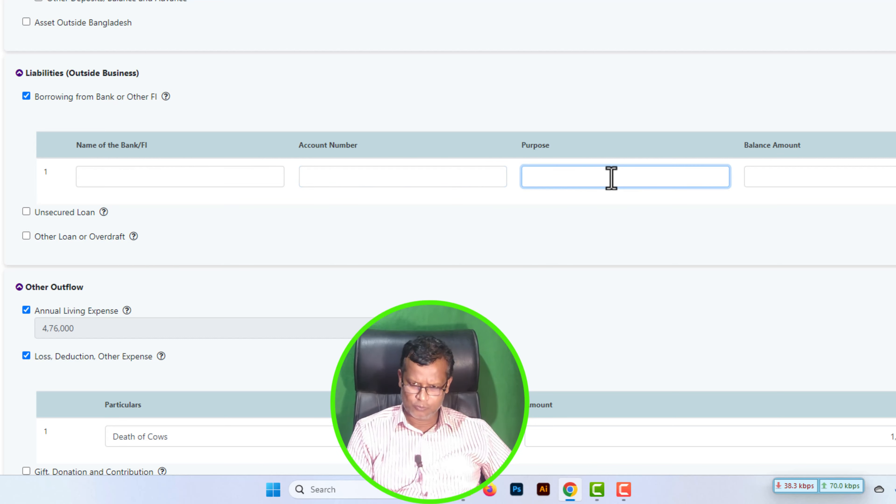
left_click(853, 180)
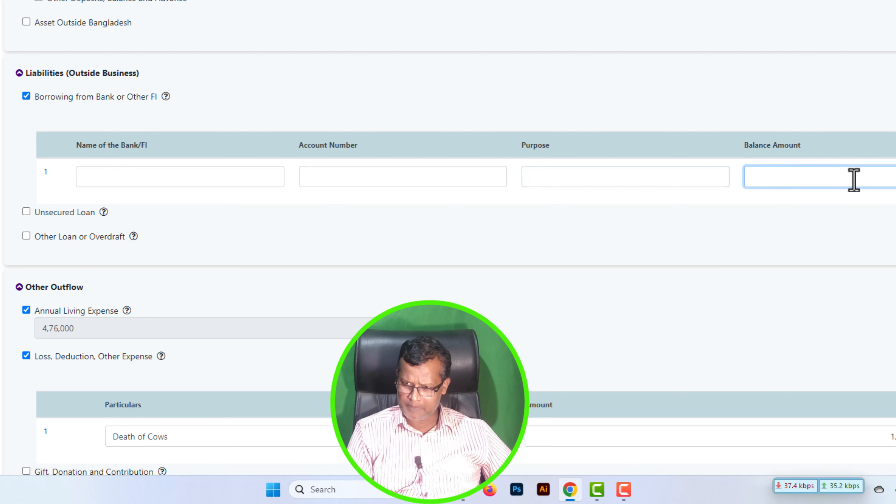
- Disable Borrowing from Bank or Other FI in the Liabilities (Outside Business) section
left_click(26, 95)
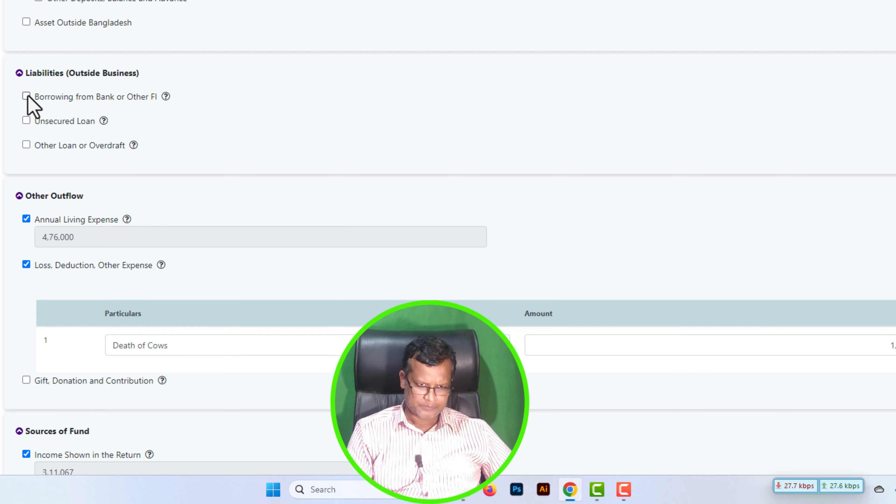
left_click(26, 96)
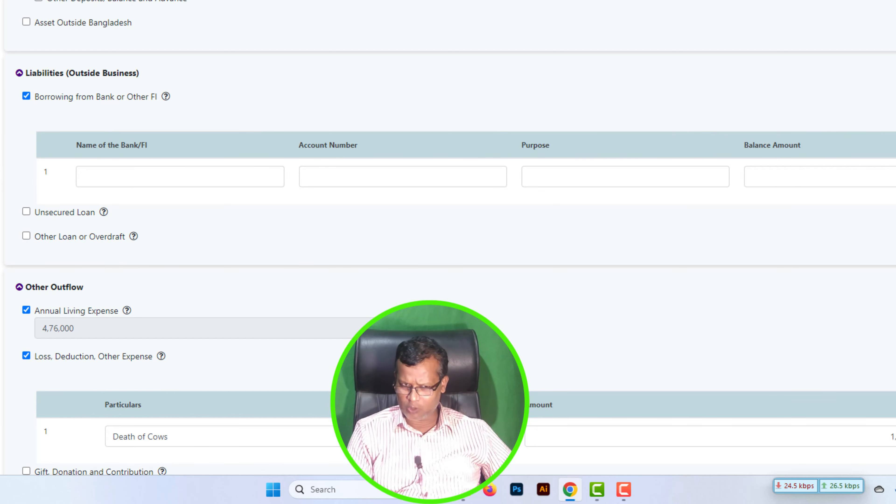
left_click(26, 96)
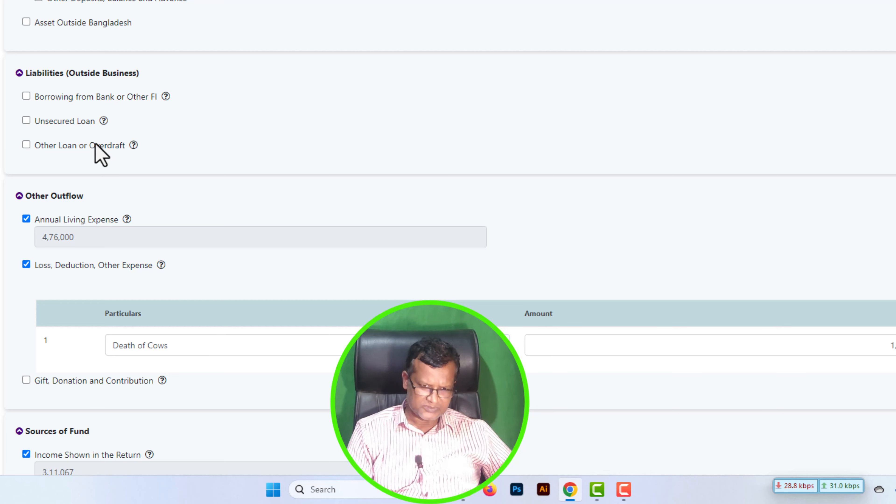
mouse_move(104, 121)
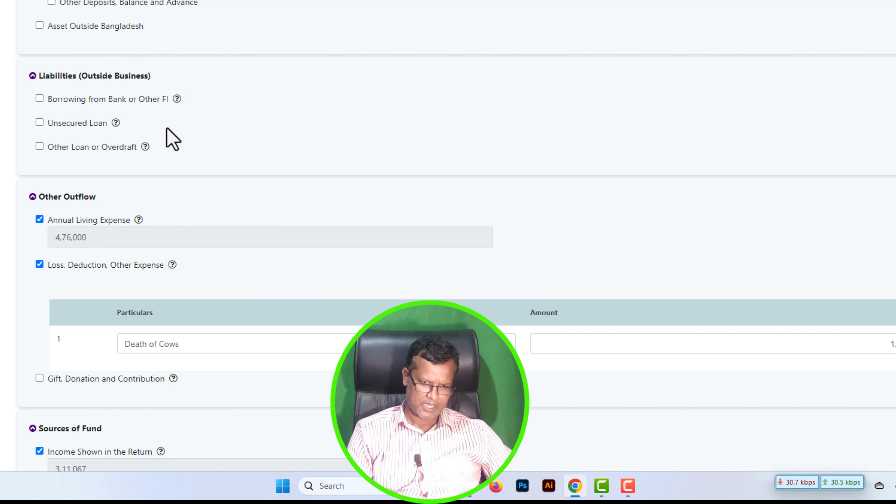
- Enable Unsecured Loan, go through its lender TIN, purpose and balance amount fields, and disable it again
scroll(167, 130, "down", 1)
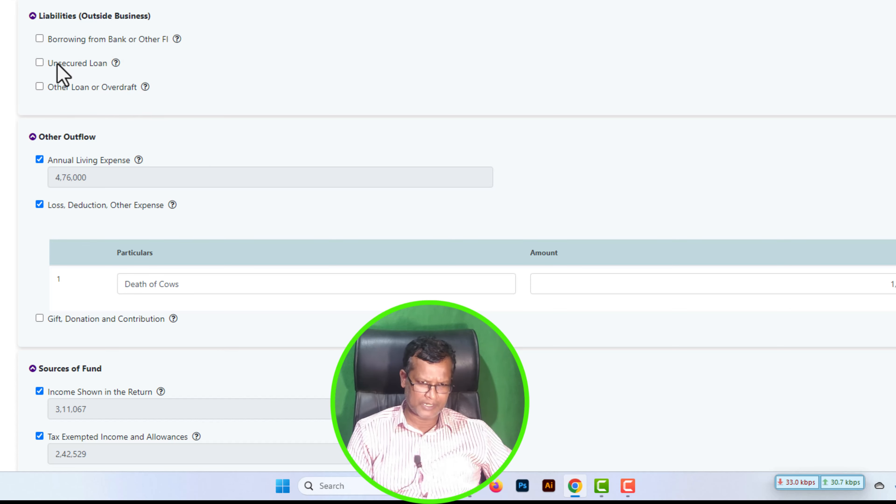
left_click(40, 62)
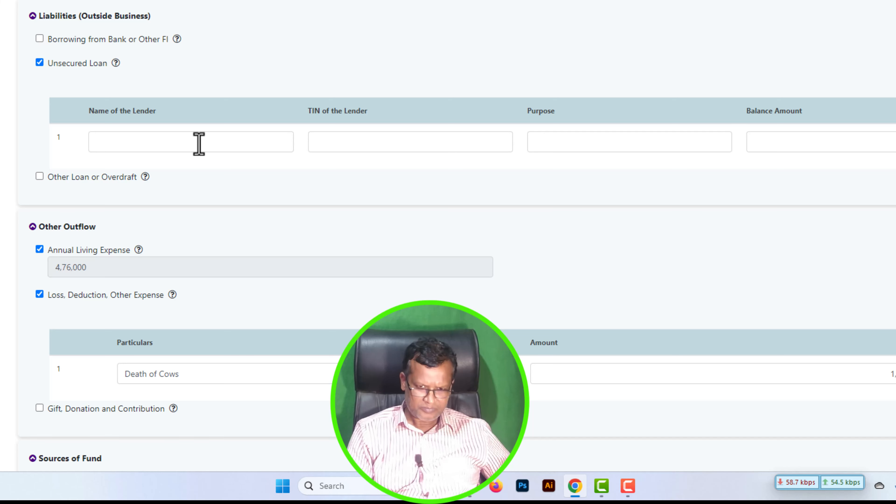
left_click(367, 153)
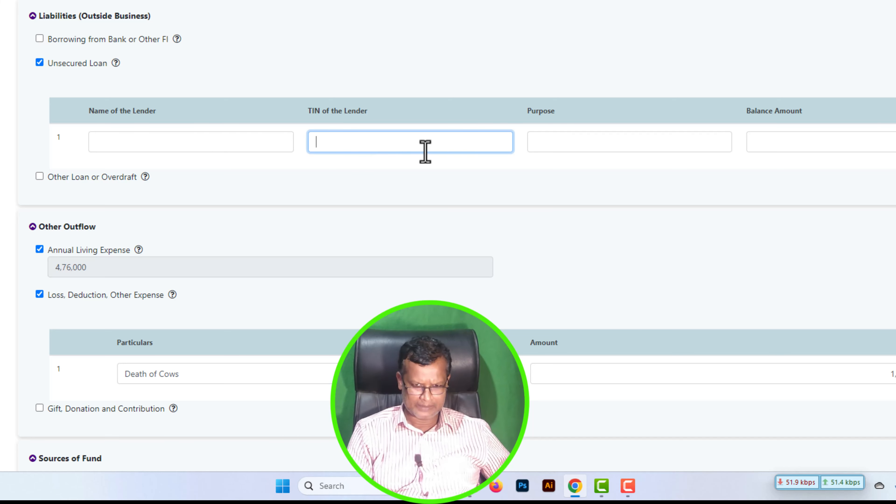
left_click(580, 143)
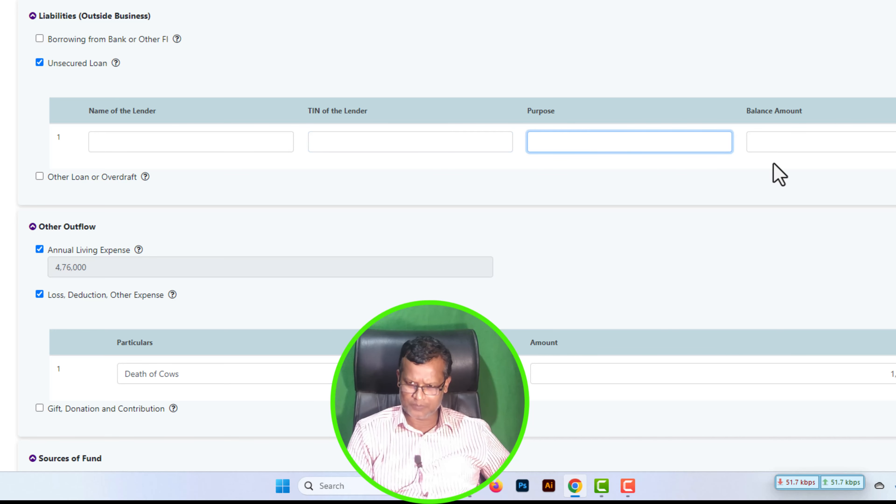
left_click(841, 165)
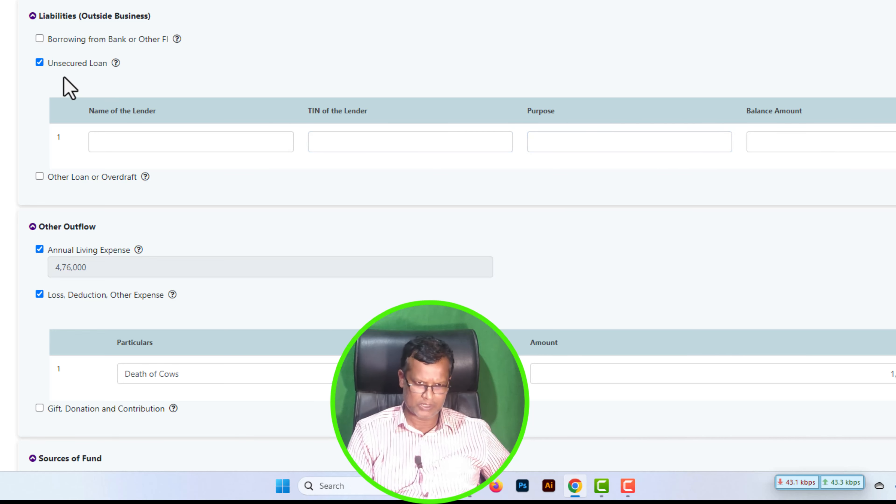
left_click(40, 63)
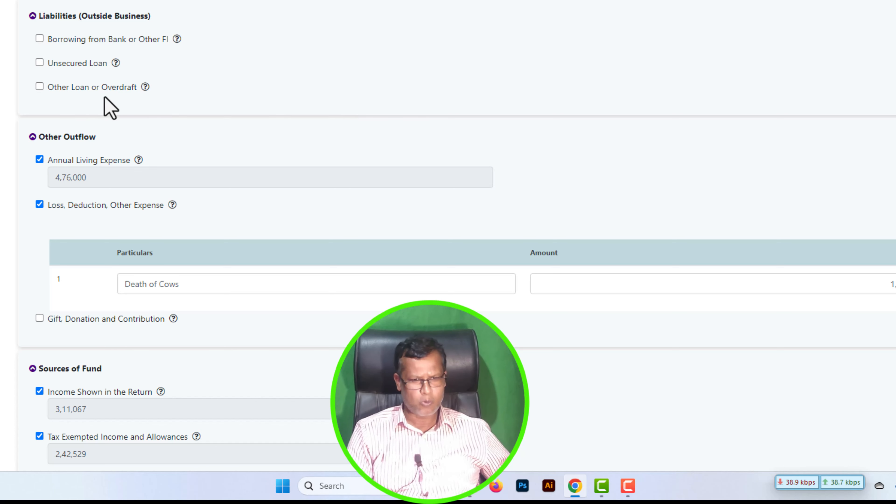
mouse_move(144, 89)
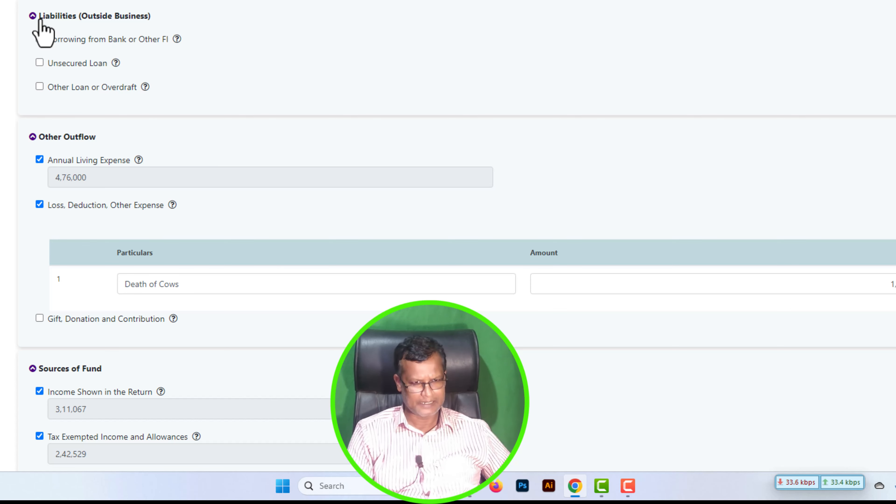
- Return to the Summary table and check its Total Liabilities Outside Business amount
scroll(236, 66, "down", 15)
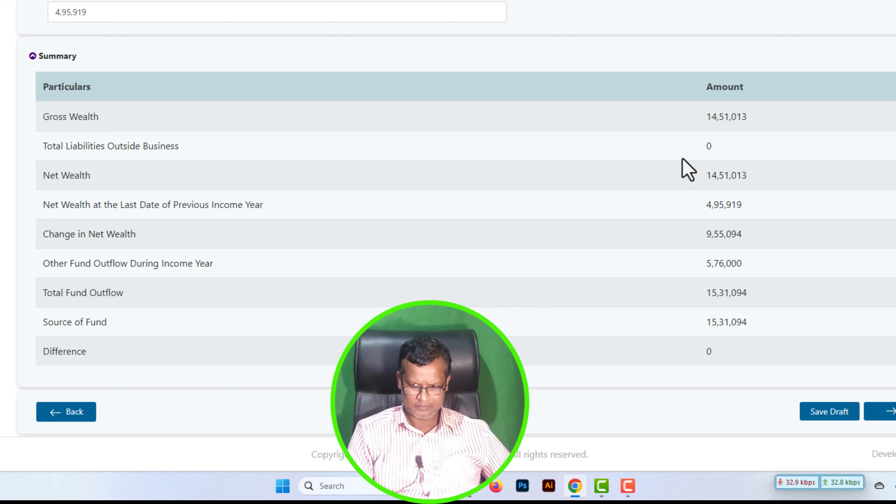
left_click_drag(700, 145, 737, 143)
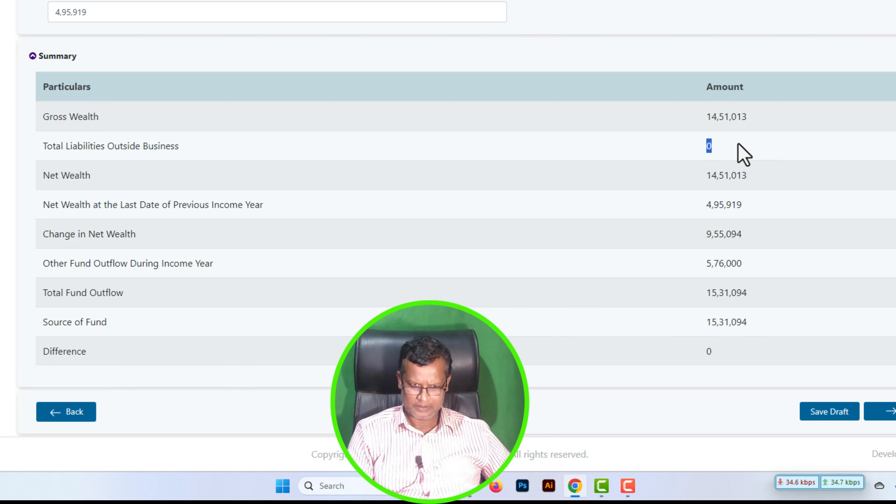
scroll(672, 174, "up", 5)
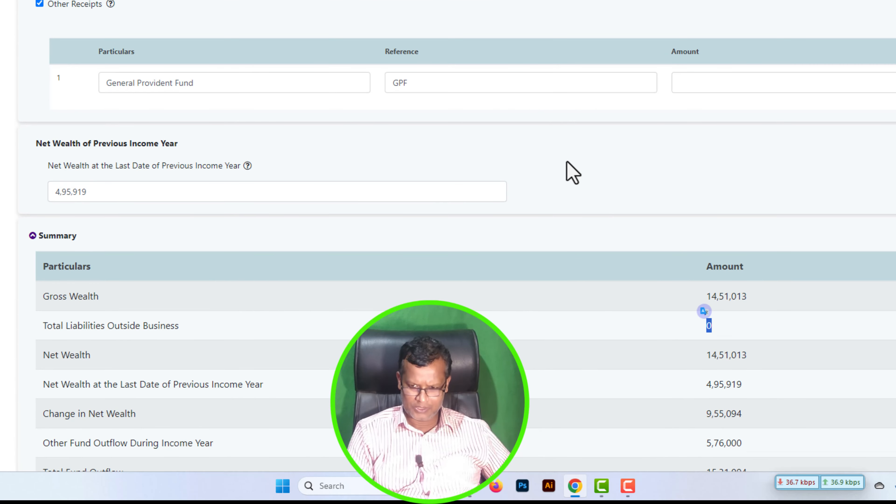
left_click(556, 306)
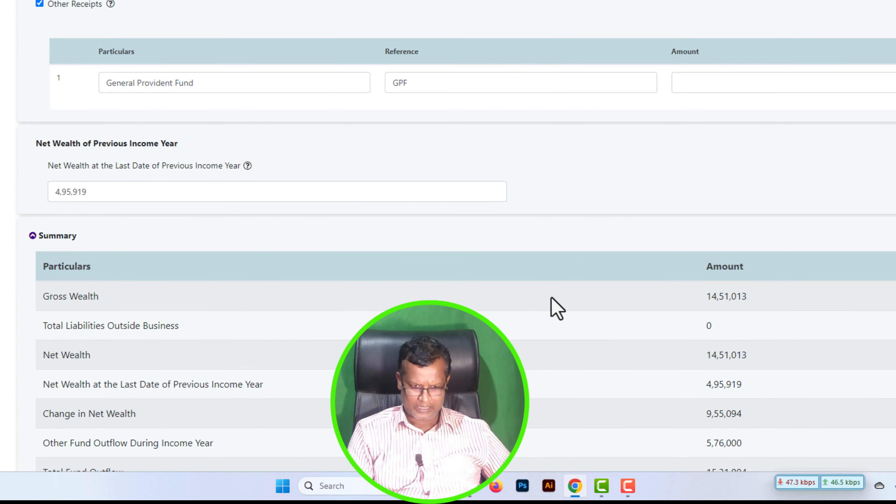
- Compare the Summary's Net Wealth with the previous income year's net wealth, matching the latter to its entry field
scroll(557, 307, "down", 3)
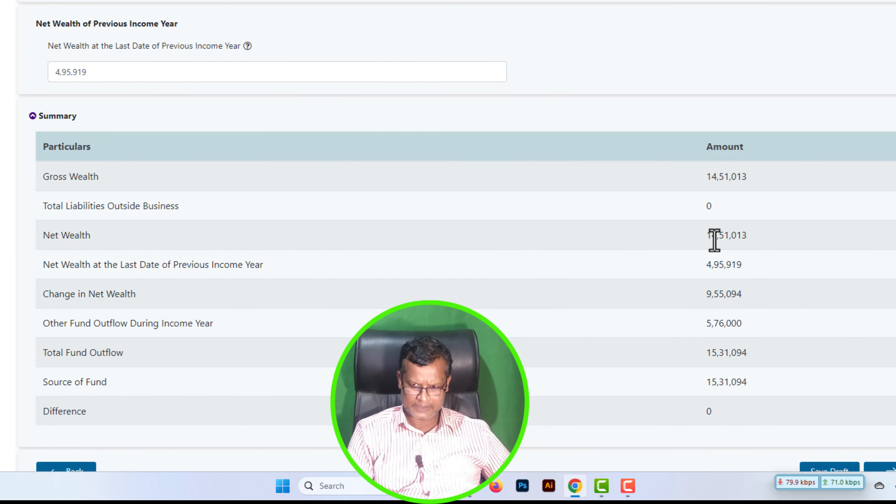
left_click_drag(709, 237, 763, 245)
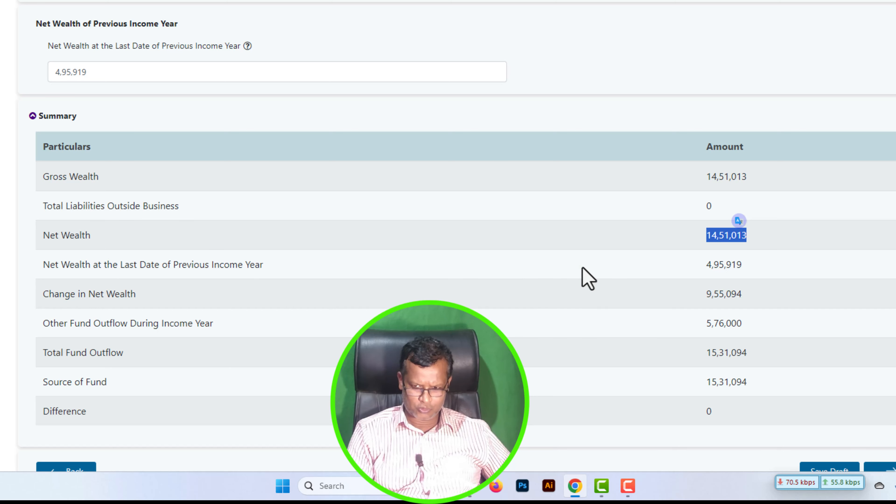
left_click_drag(706, 267, 747, 272)
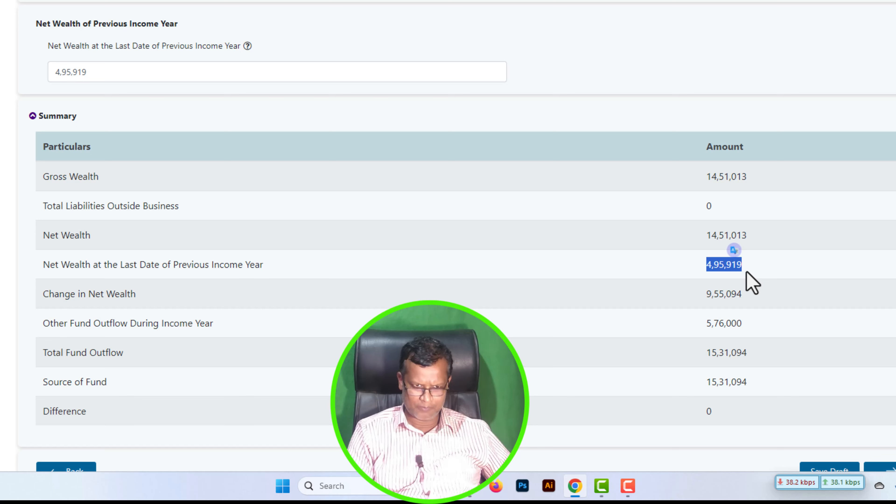
left_click(97, 72)
key("ctrl+a")
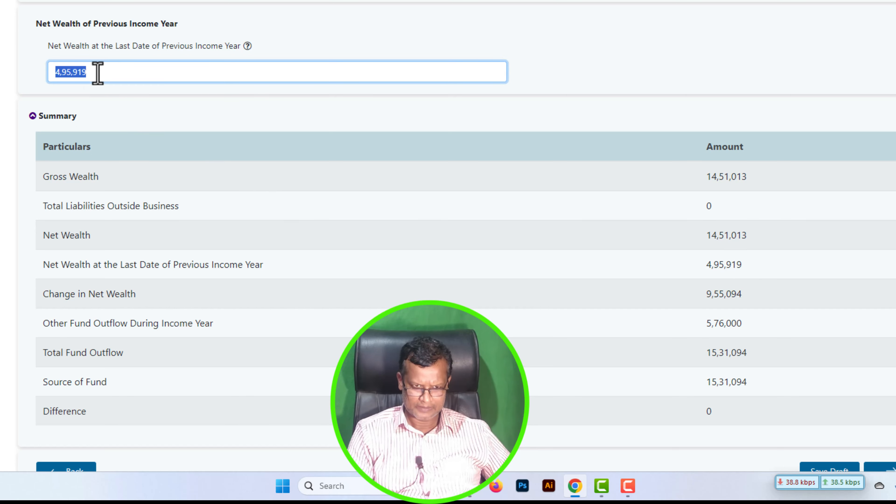
left_click(120, 73)
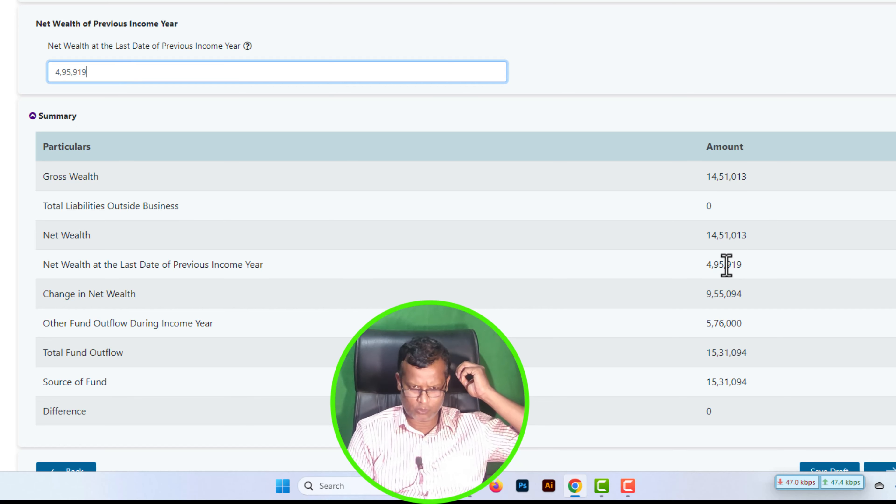
left_click(747, 267)
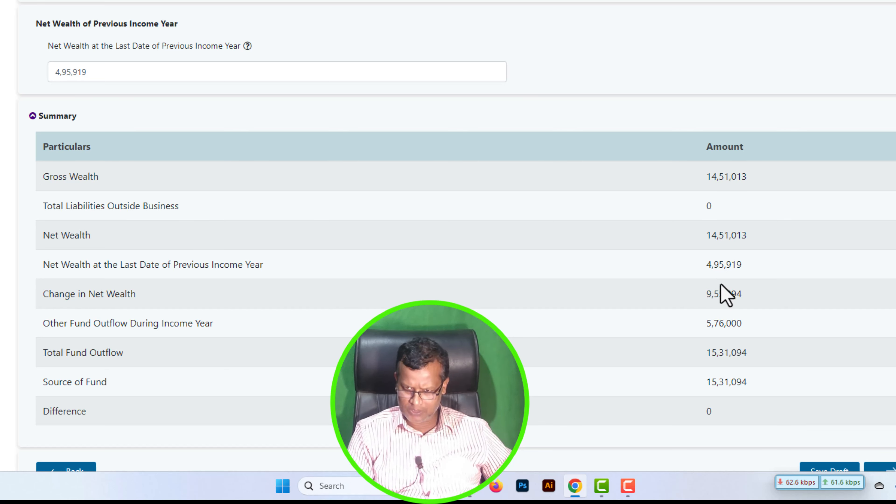
left_click_drag(703, 236, 746, 234)
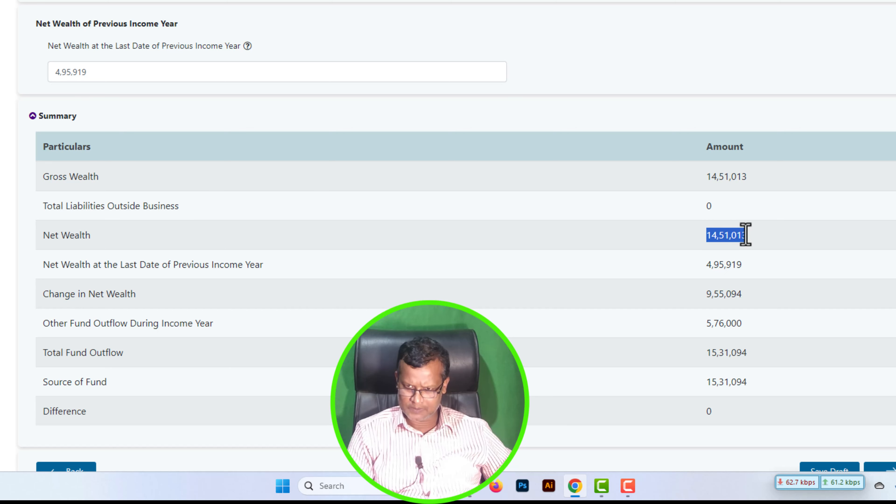
left_click(707, 237)
left_click_drag(704, 236, 747, 236)
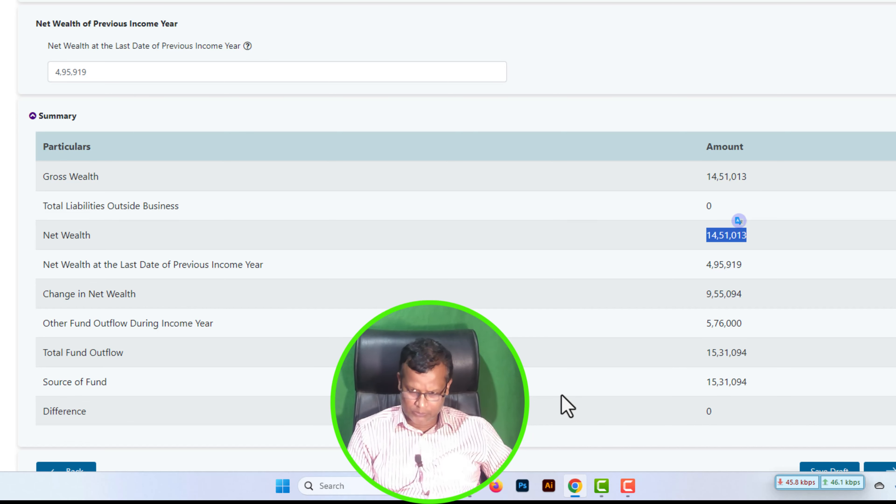
- Trace the Summary's Other Fund Outflow During Income Year amount back to the Other Outflow entries of the form
scroll(516, 286, "down", 2)
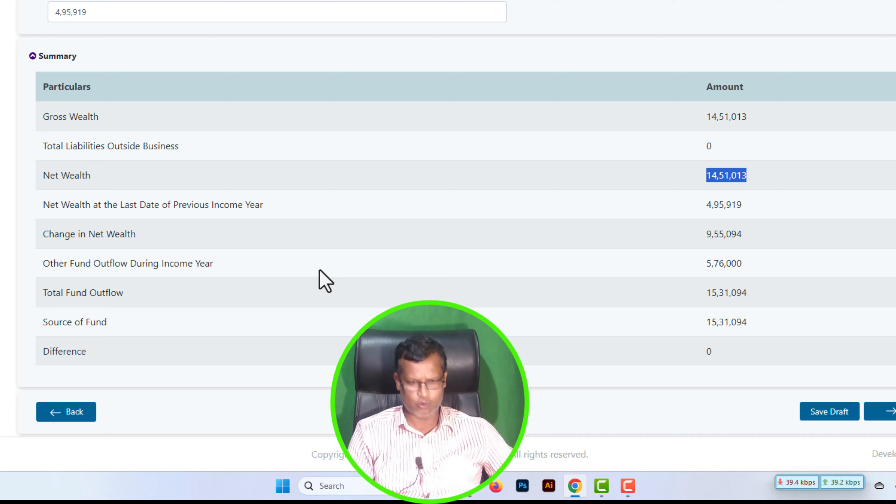
left_click_drag(706, 263, 761, 268)
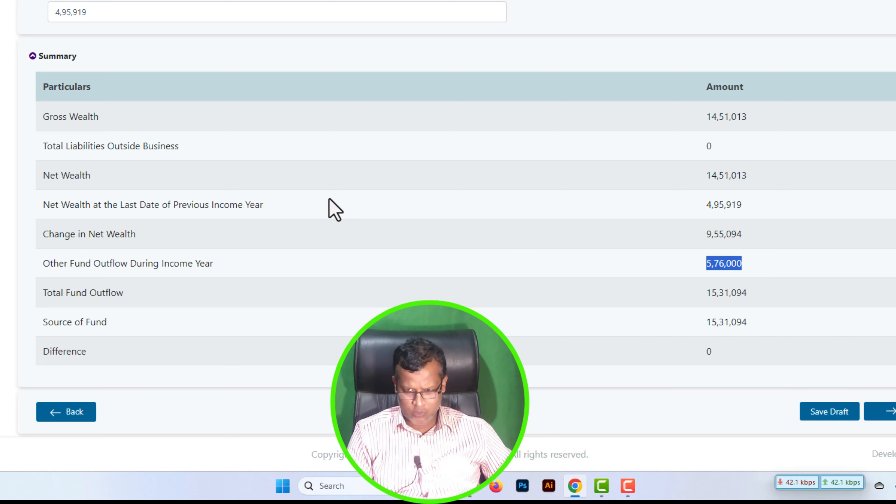
left_click(704, 265)
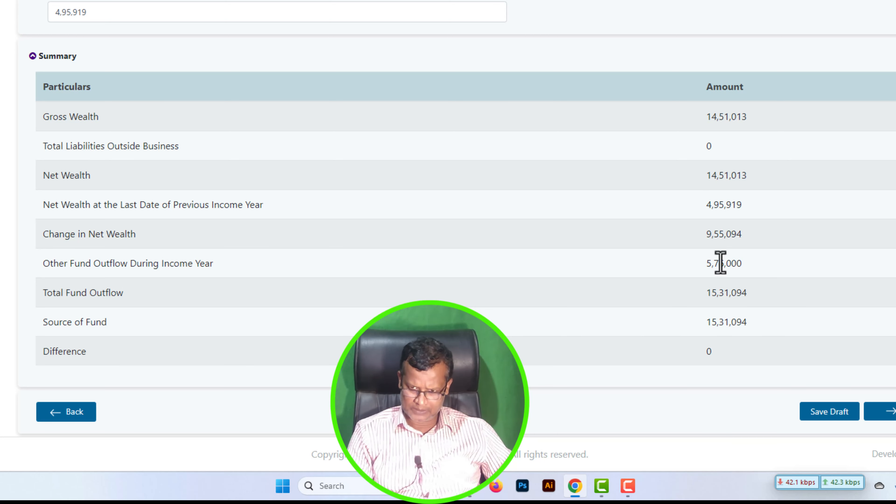
left_click_drag(705, 263, 750, 264)
left_click(734, 261)
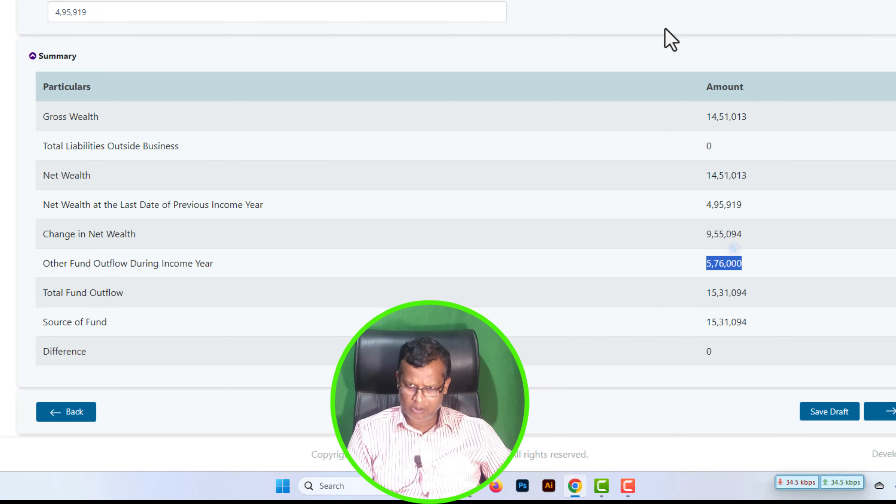
scroll(684, 42, "up", 12)
scroll(690, 47, "up", 12)
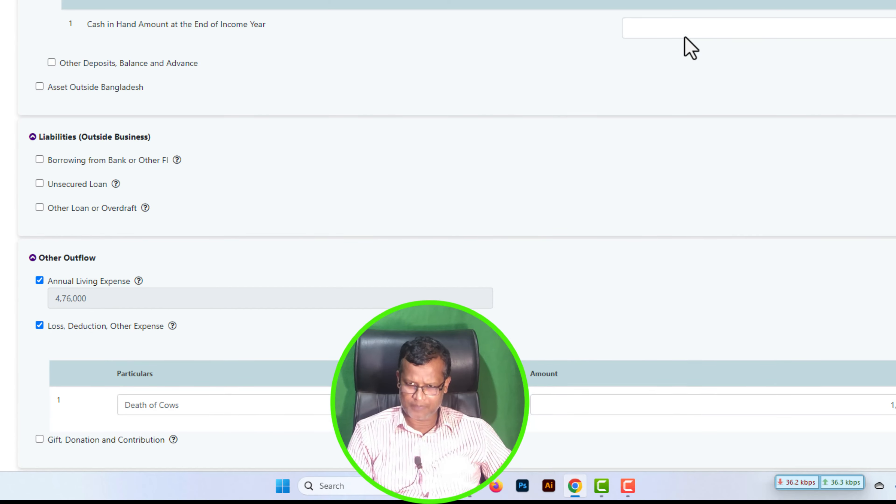
scroll(727, 98, "down", 20)
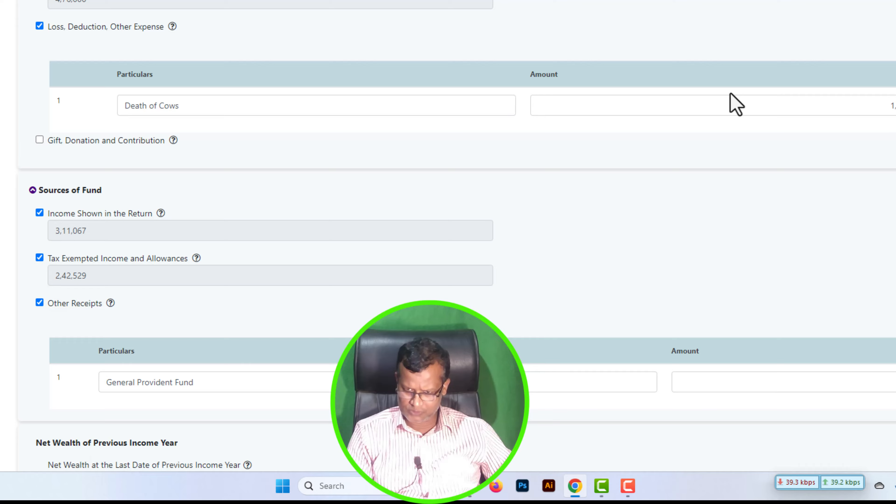
- Review the total, tax-exempted and taxable amounts in the Employment Summary, and return to the Assets & Liabilities page
scroll(730, 97, "up", 12)
scroll(735, 105, "up", 10)
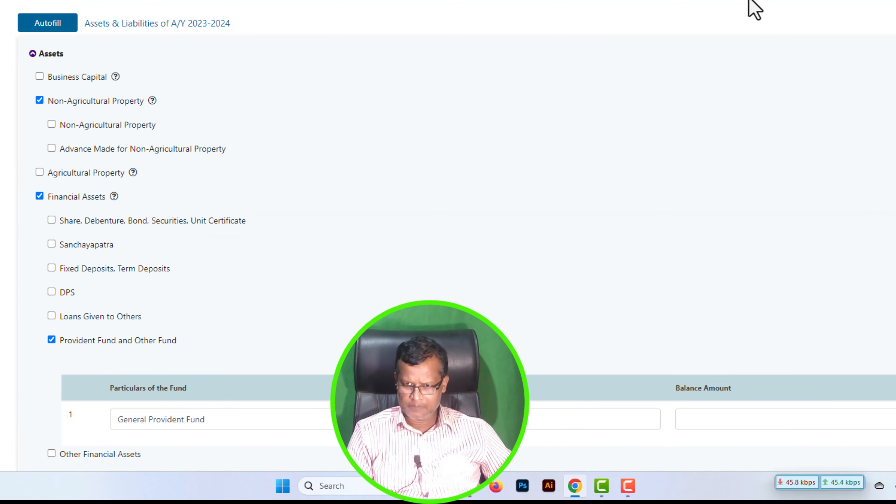
left_click(683, 6)
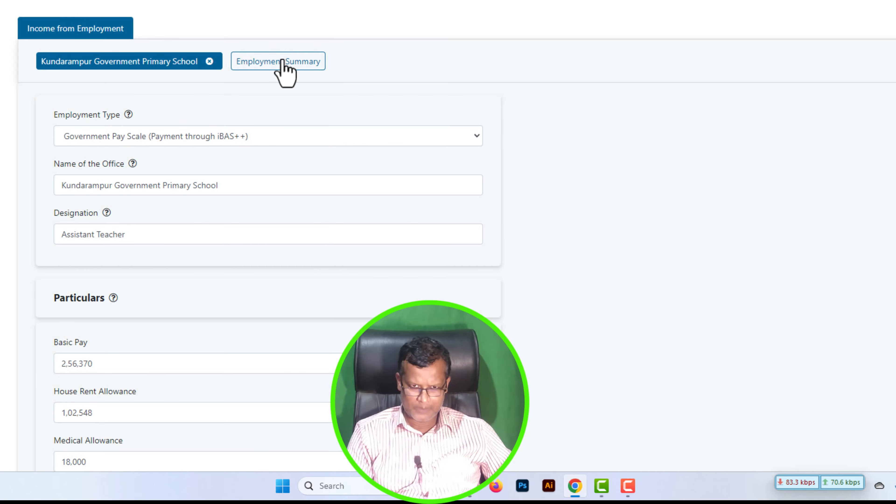
left_click(283, 61)
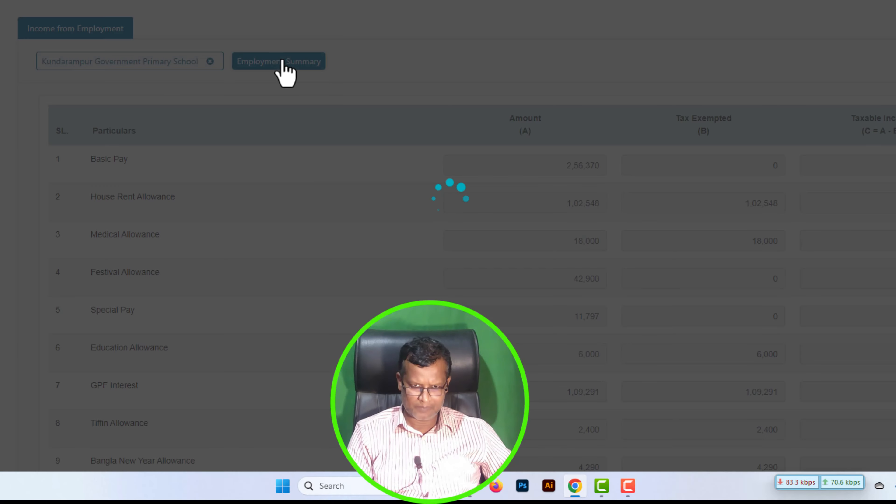
scroll(459, 170, "down", 5)
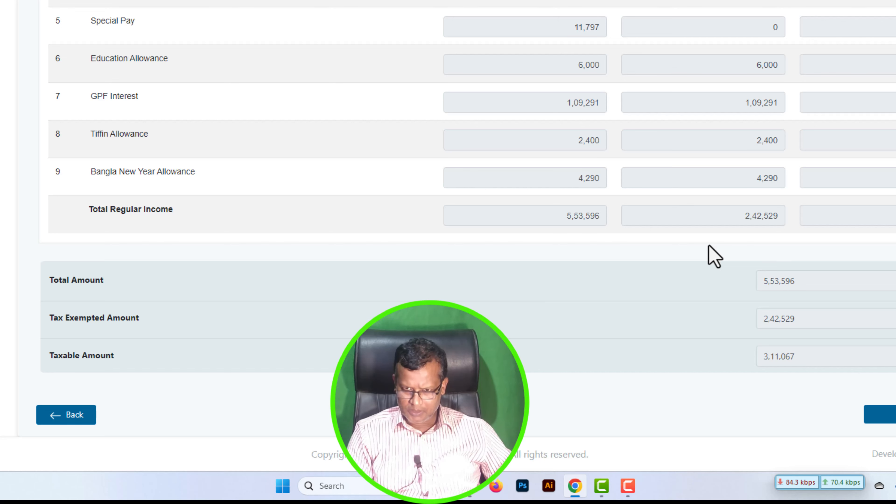
scroll(711, 254, "up", 8)
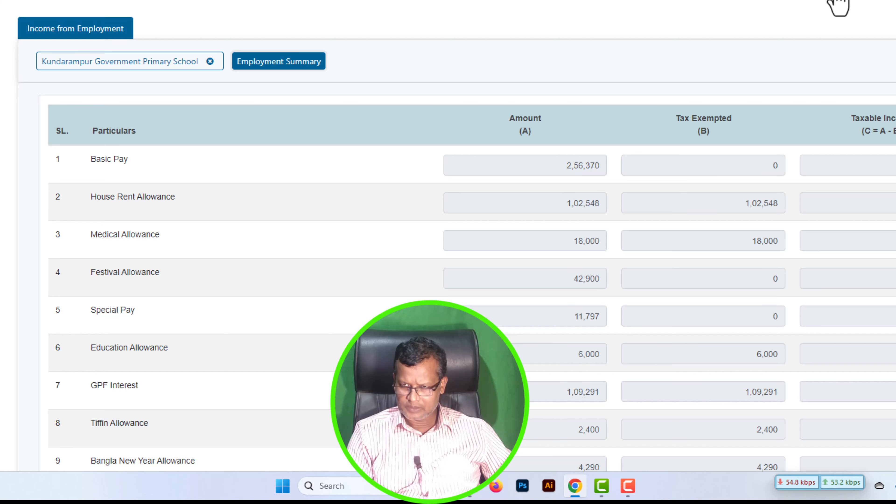
left_click(838, 6)
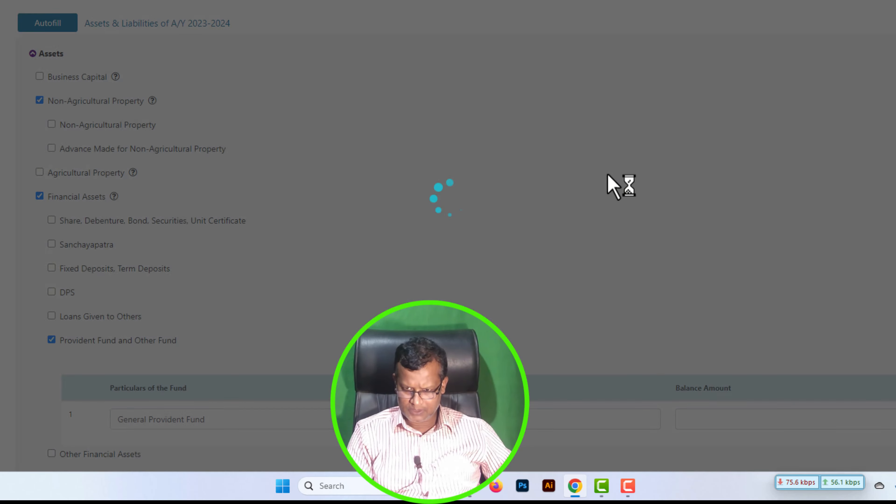
- Review the Summary table together with the income and tax-exempted income entries under Sources of Fund
scroll(614, 187, "down", 20)
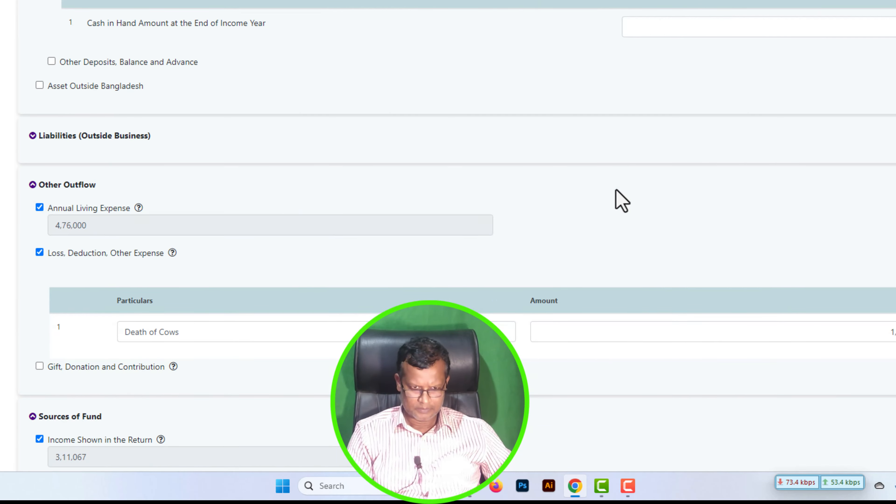
scroll(619, 198, "down", 6)
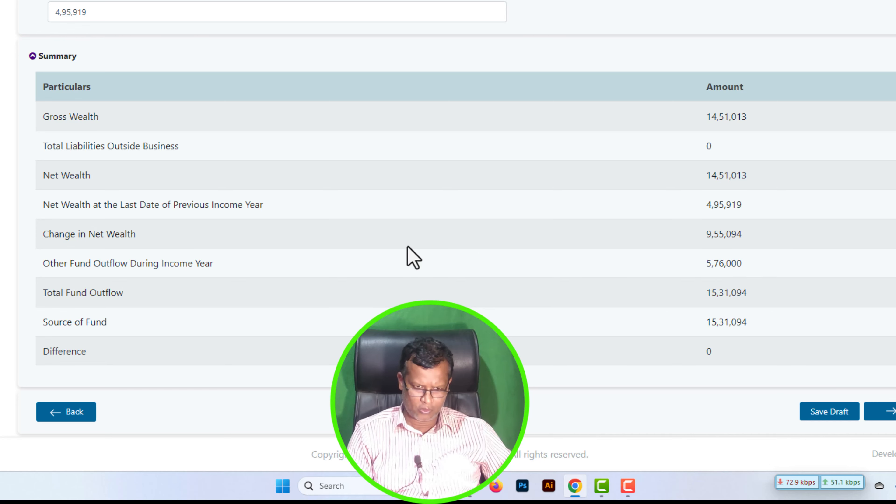
scroll(198, 261, "up", 2)
scroll(198, 261, "up", 4)
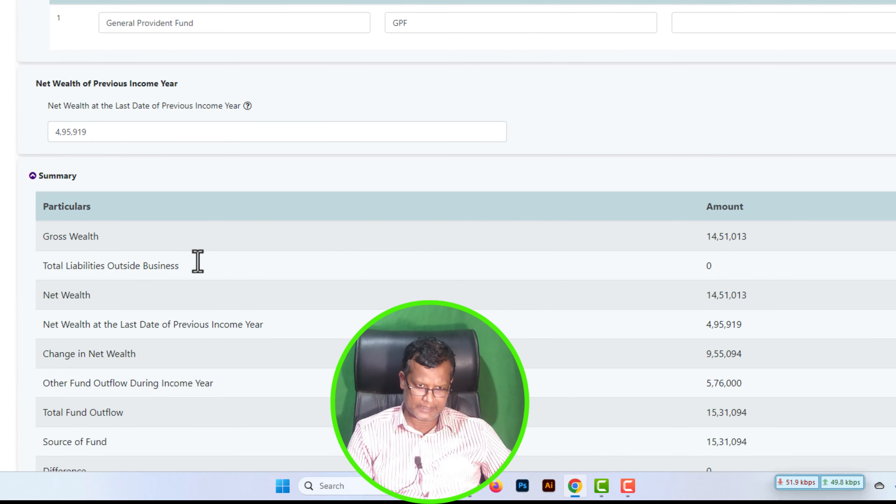
scroll(203, 272, "up", 2)
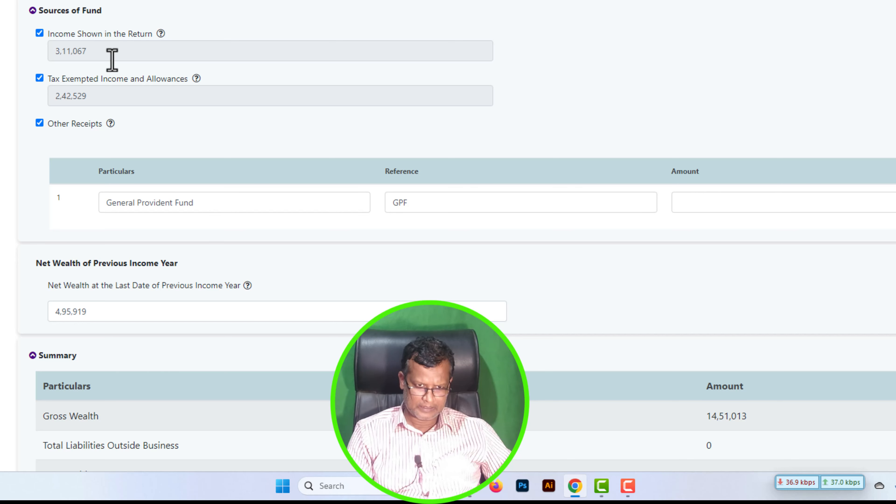
scroll(136, 88, "down", 2)
scroll(138, 88, "up", 2)
- Examine the Annual Living Expense and Death of Cows entries under Other Outflow against the Summary's Other Fund Outflow During Income Year
scroll(146, 97, "up", 7)
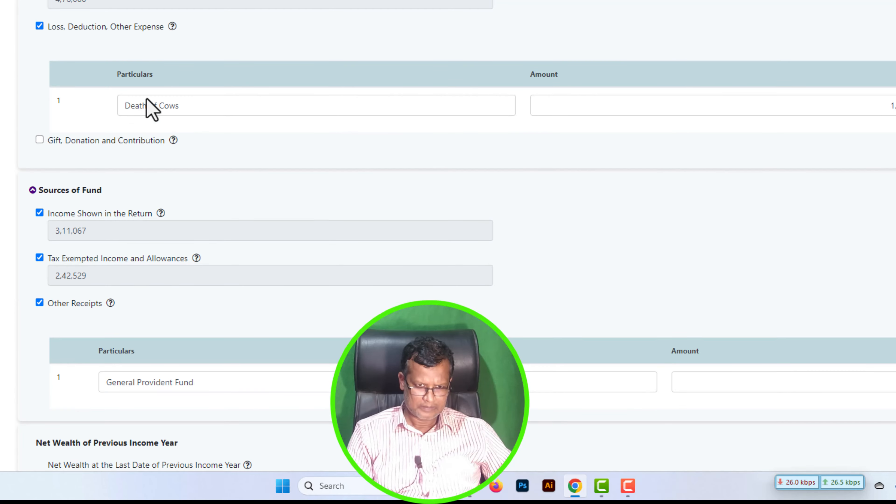
scroll(147, 100, "up", 1)
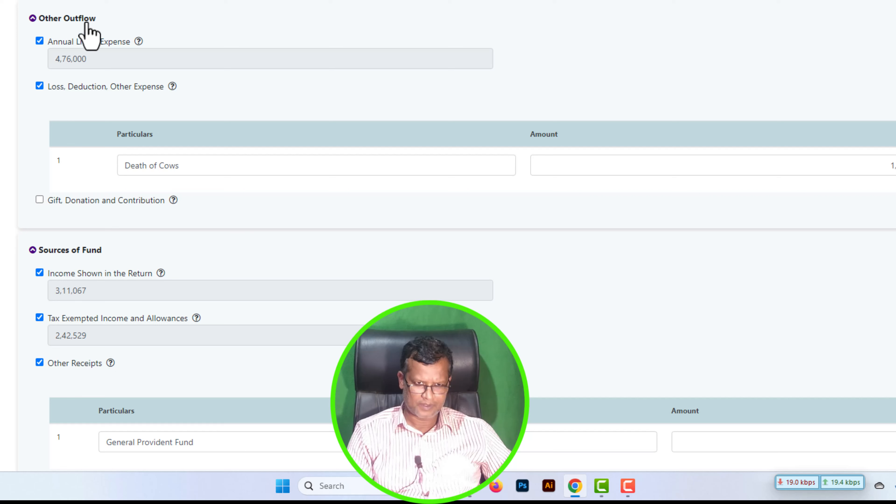
left_click(120, 59)
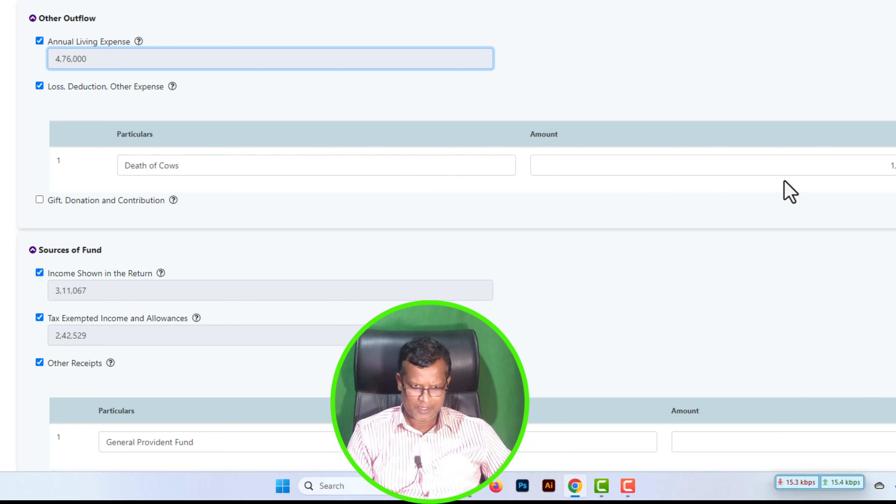
left_click(182, 17)
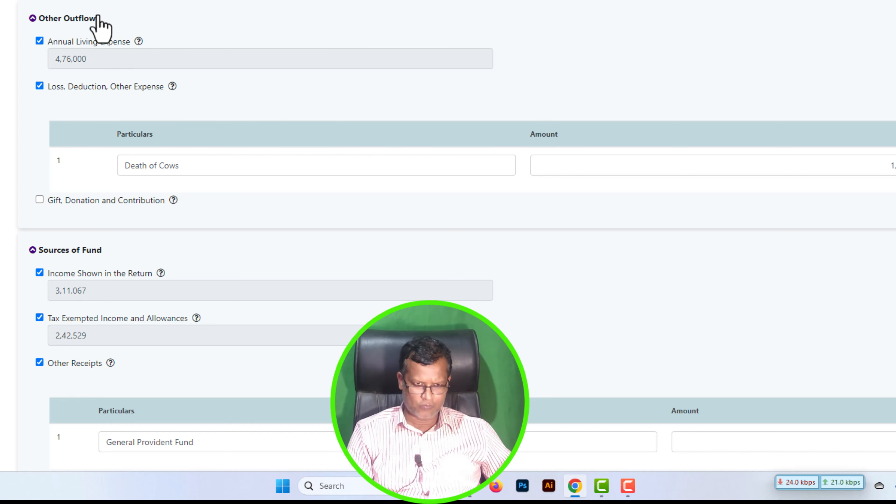
scroll(608, 198, "down", 10)
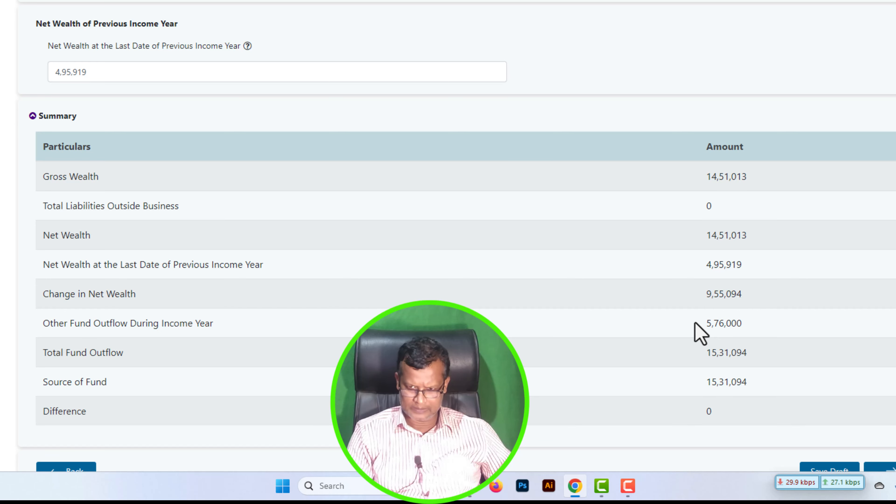
left_click_drag(695, 323, 766, 332)
- Recheck the Other Outflow amounts, including the Death of Cows amount, and match them to the Summary's Other Fund Outflow figure
scroll(632, 309, "up", 5)
scroll(632, 309, "up", 10)
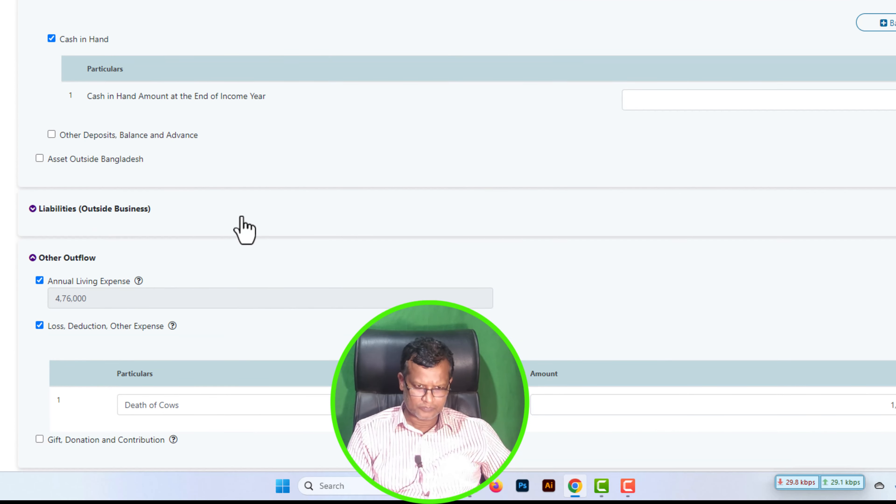
scroll(219, 223, "down", 3)
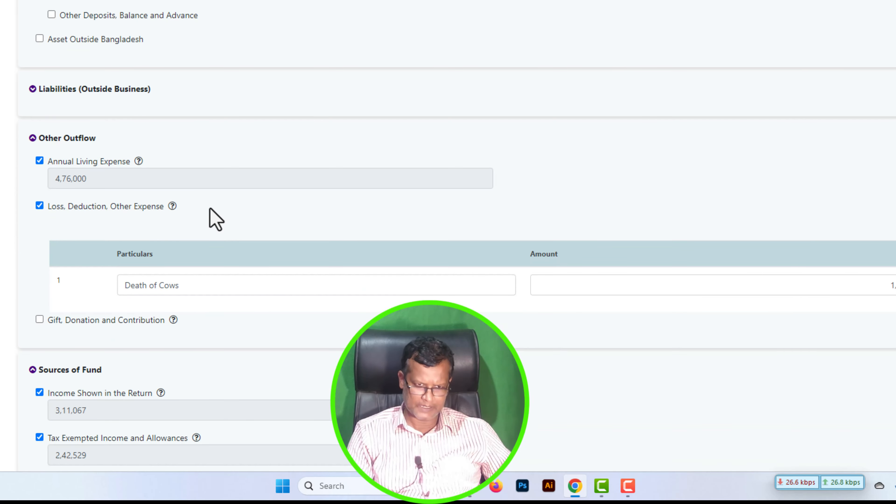
scroll(191, 213, "down", 2)
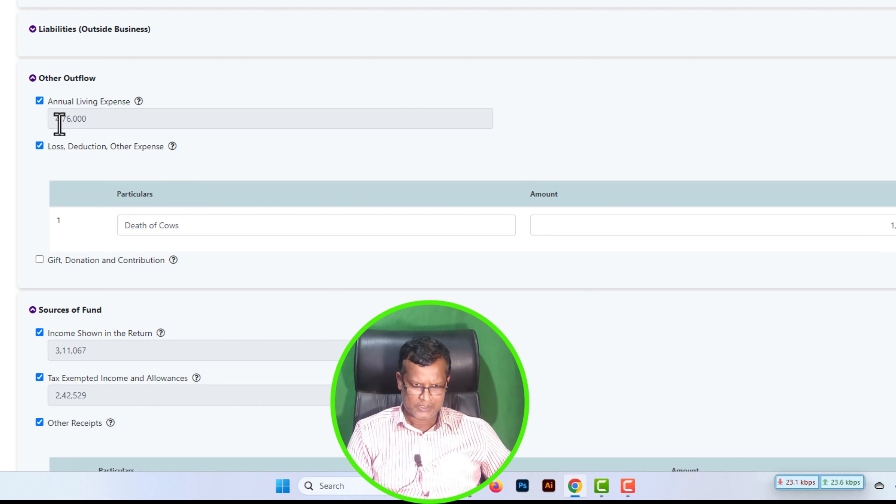
left_click(879, 227)
scroll(698, 306, "down", 15)
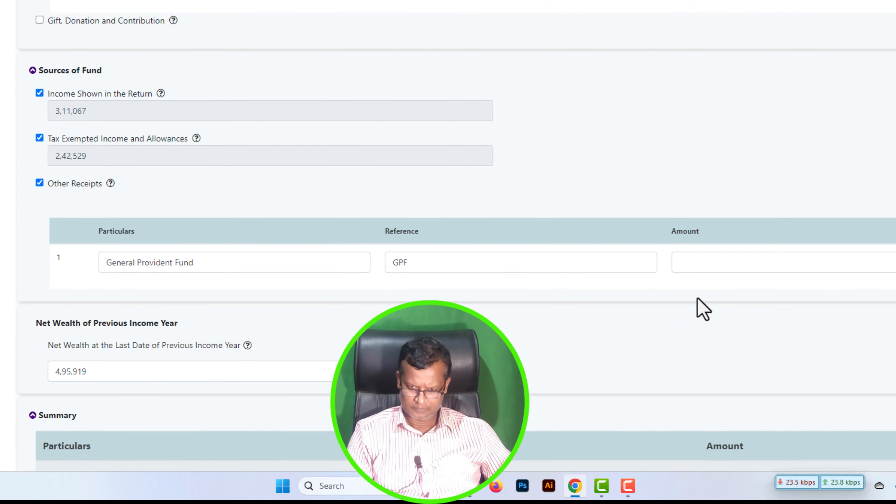
left_click_drag(700, 264, 761, 267)
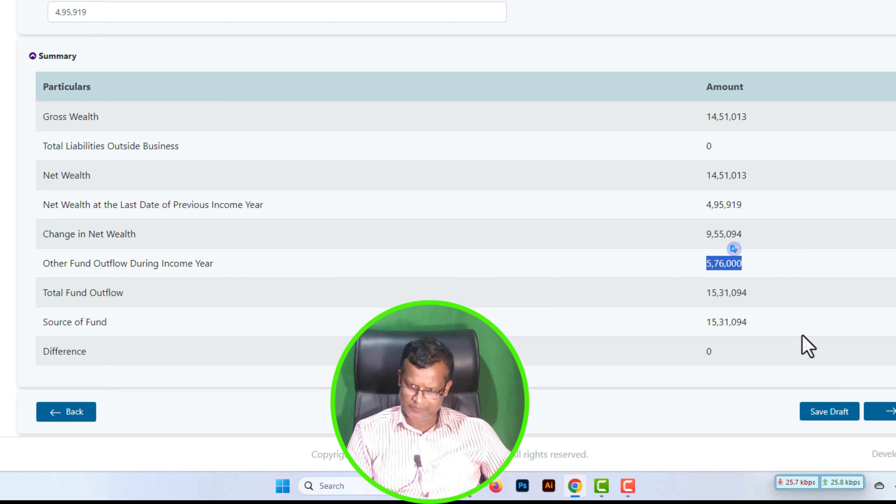
- Enable Gift, Donation and Contribution under Other Outflow, inspect its Particulars options and receiver fields, and disable it again
scroll(463, 262, "up", 12)
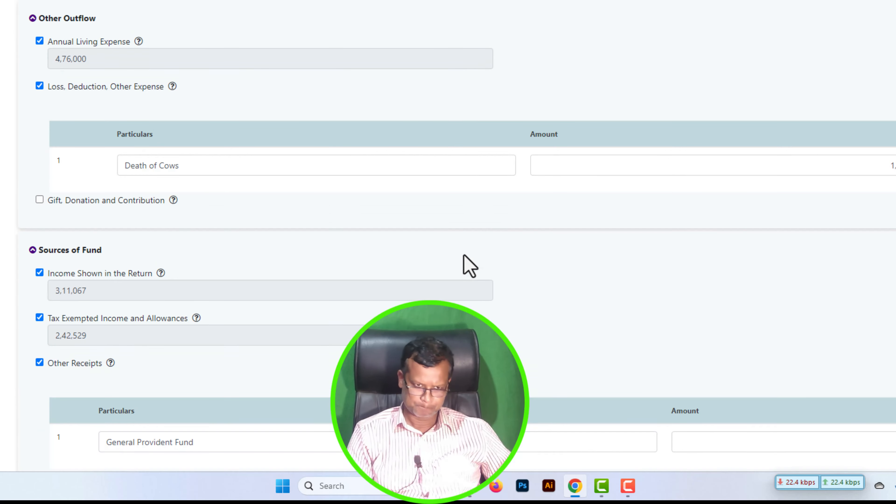
scroll(174, 252, "up", 2)
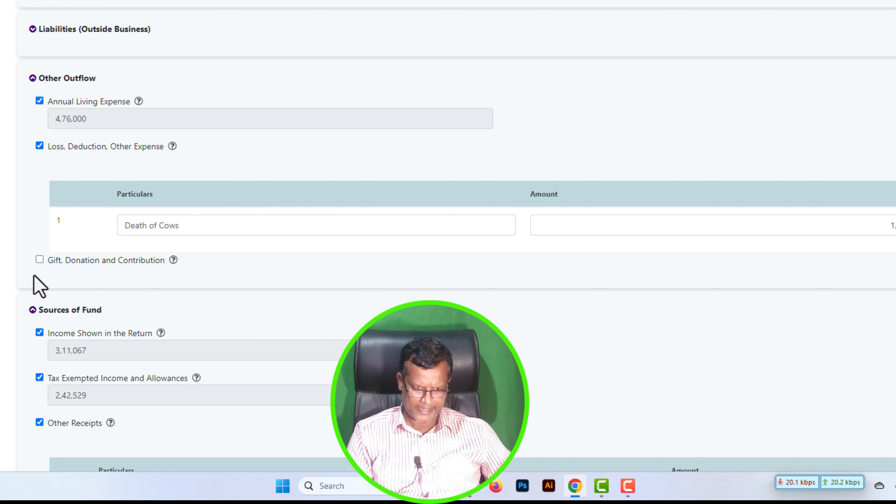
scroll(34, 275, "up", 1)
scroll(42, 279, "down", 2)
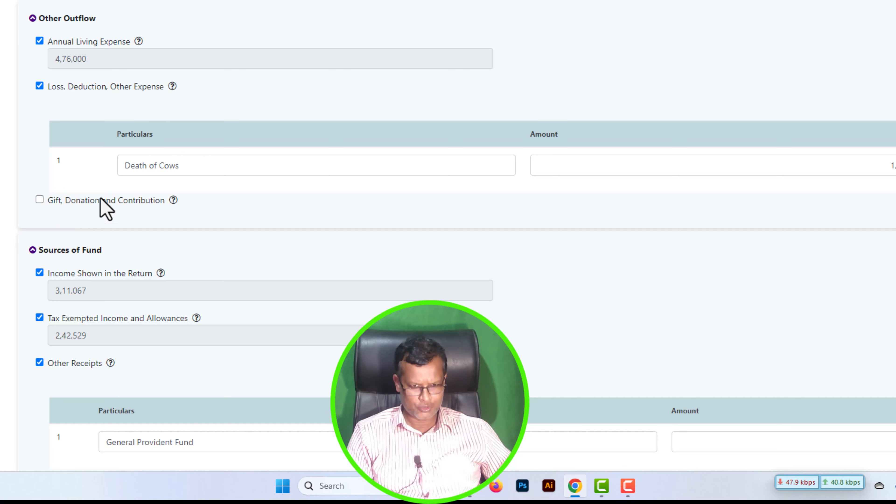
left_click(39, 199)
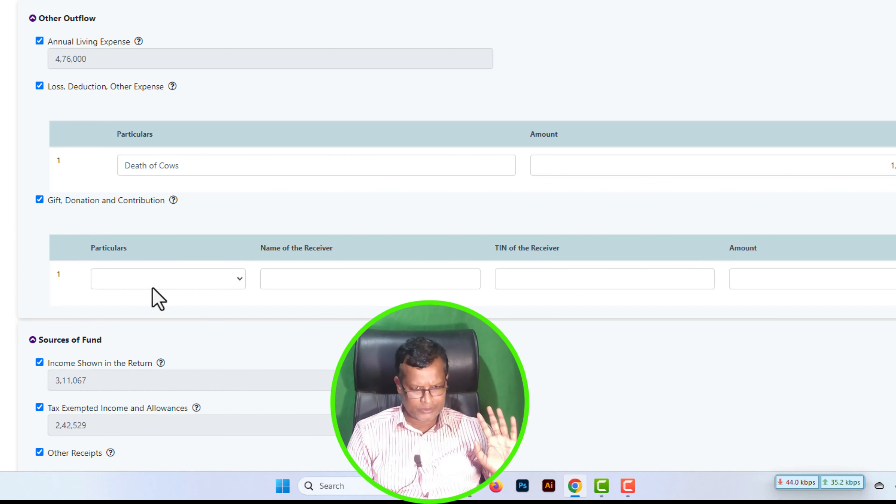
left_click(162, 282)
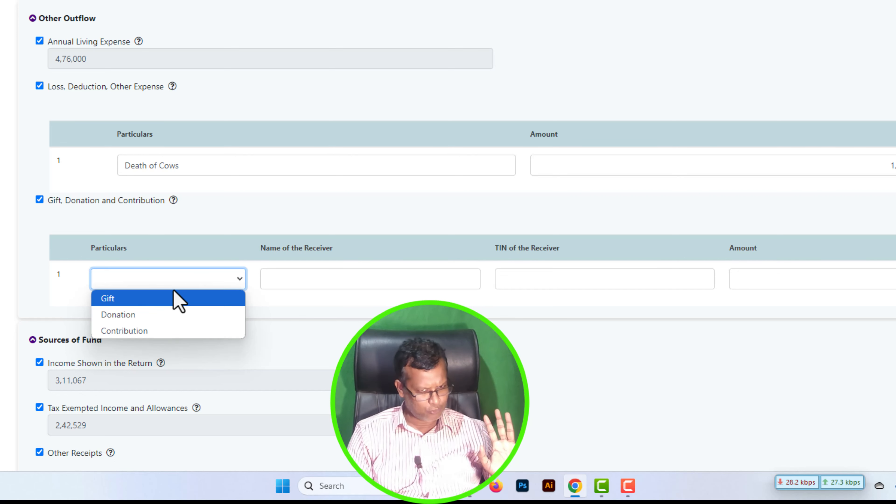
left_click(317, 279)
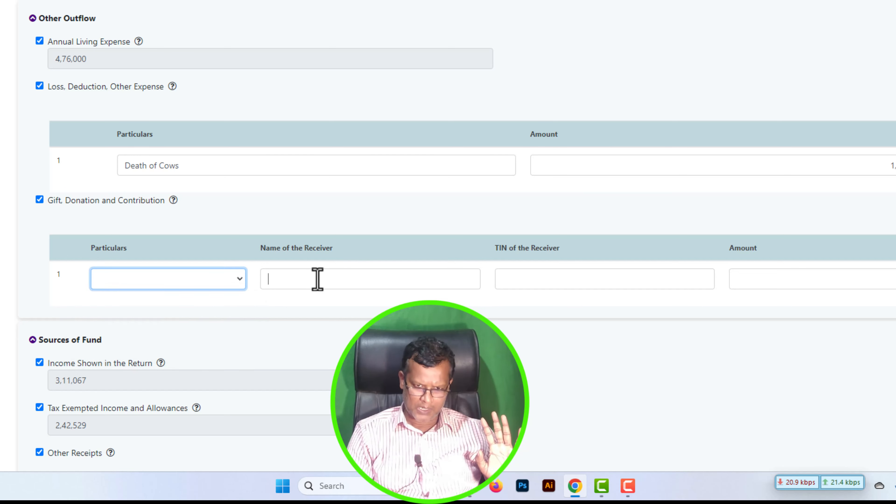
left_click(556, 285)
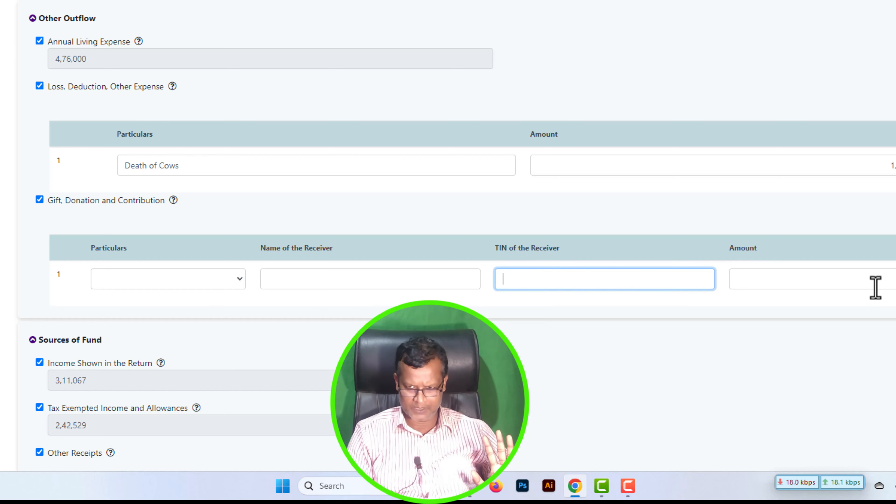
left_click(40, 200)
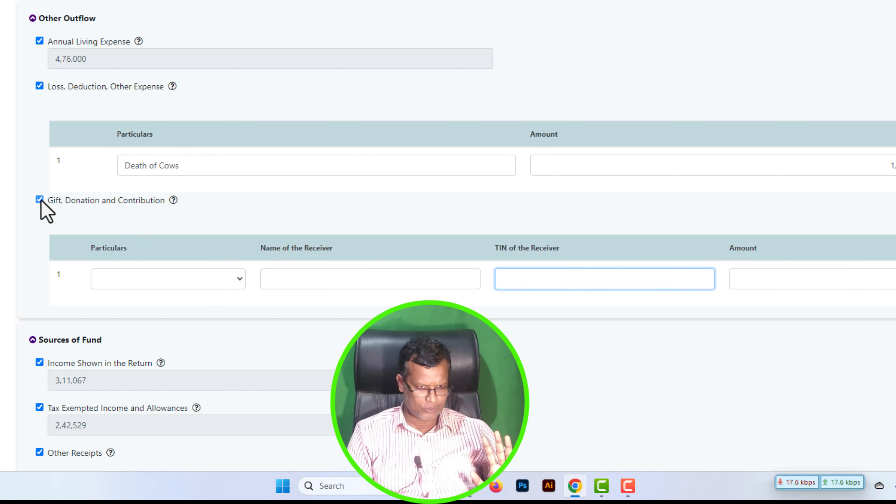
- Compare the Summary's Change in Net Wealth with its Other Fund Outflow During Income Year as components of the total outflow
scroll(118, 190, "up", 1)
scroll(157, 162, "down", 6)
scroll(446, 204, "down", 8)
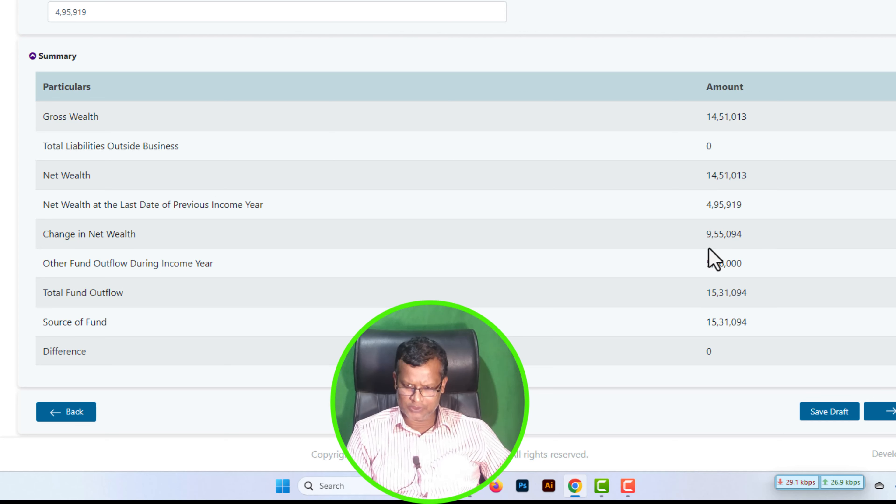
left_click_drag(704, 235, 765, 246)
left_click_drag(708, 274, 762, 264)
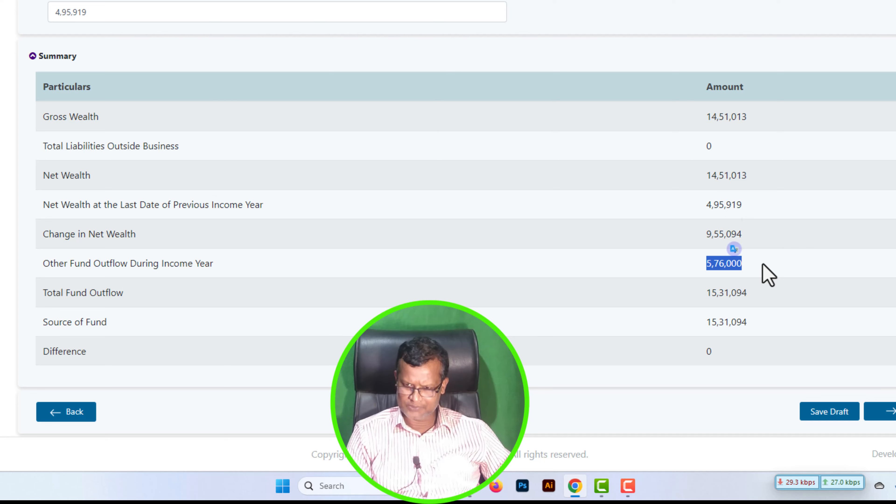
left_click_drag(694, 234, 760, 235)
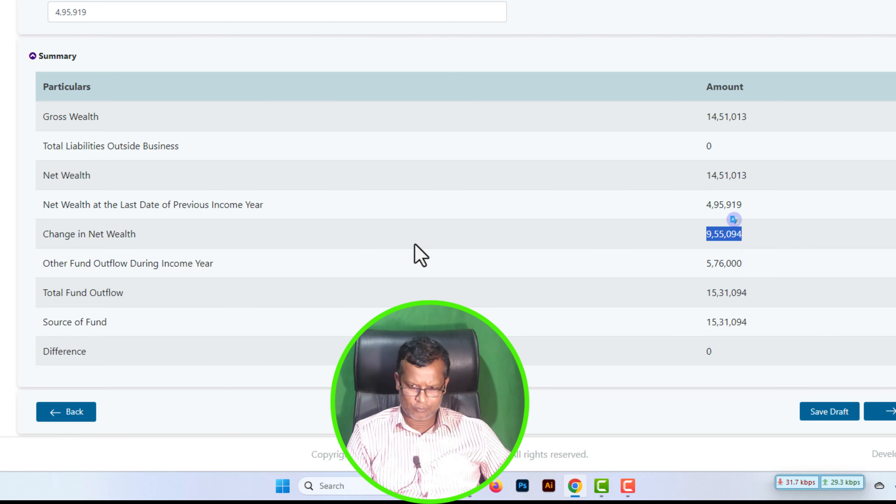
left_click(270, 244)
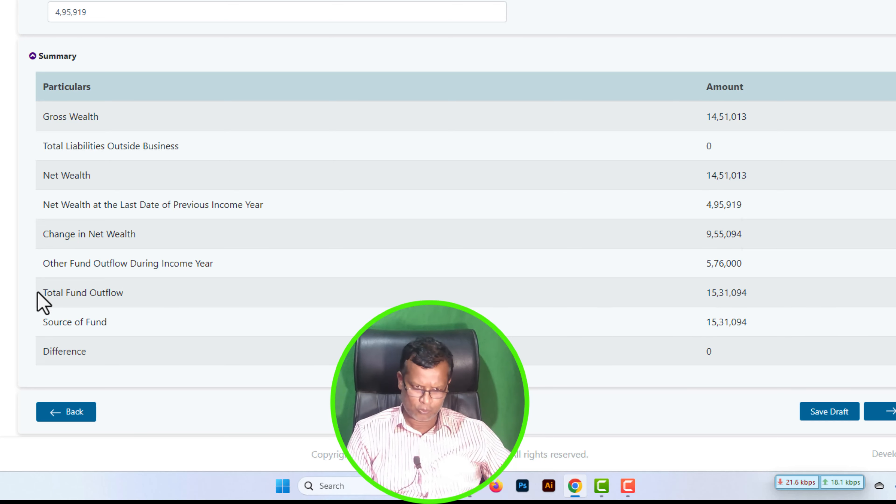
- Compare the Summary's Total Fund Outflow with its Source of Fund to check that the two amounts balance
left_click_drag(47, 292, 143, 303)
left_click_drag(707, 292, 779, 306)
left_click_drag(43, 321, 139, 322)
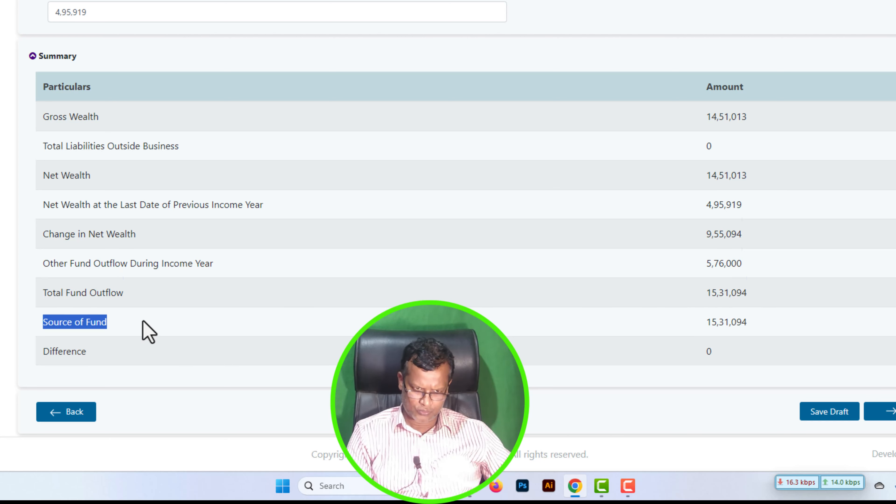
left_click_drag(706, 321, 754, 334)
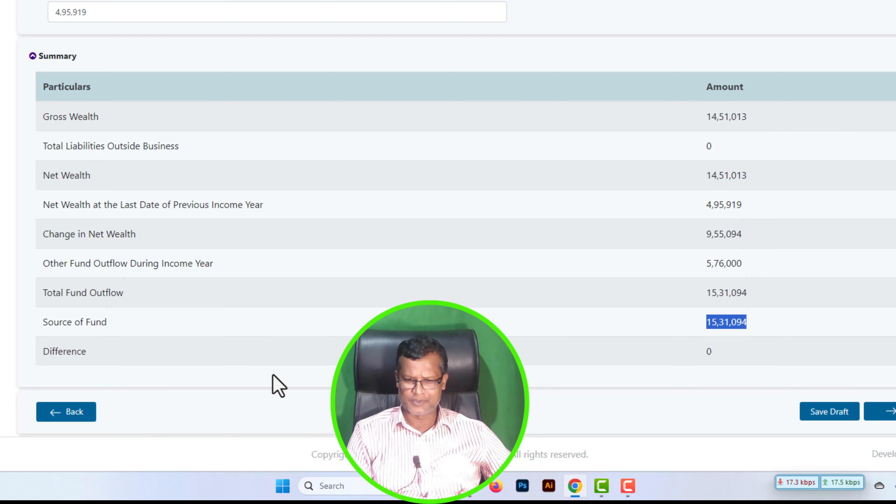
left_click_drag(704, 292, 768, 301)
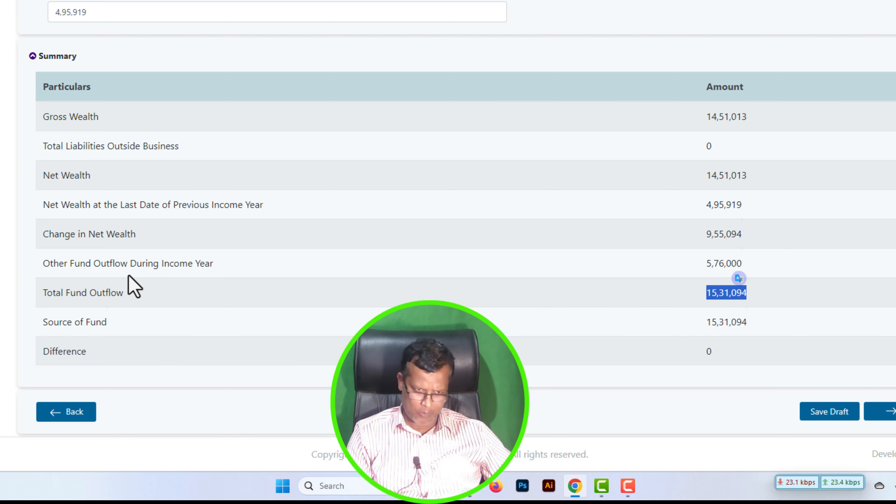
left_click(314, 300)
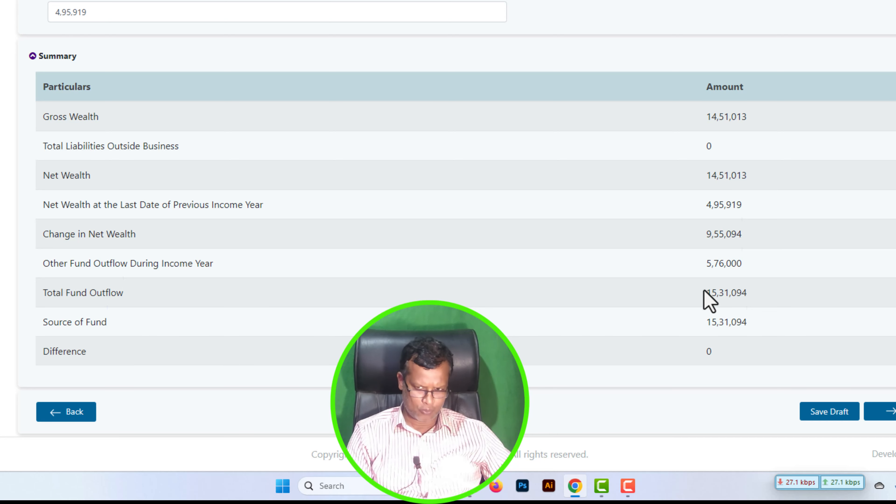
left_click_drag(705, 292, 768, 292)
left_click_drag(698, 323, 760, 324)
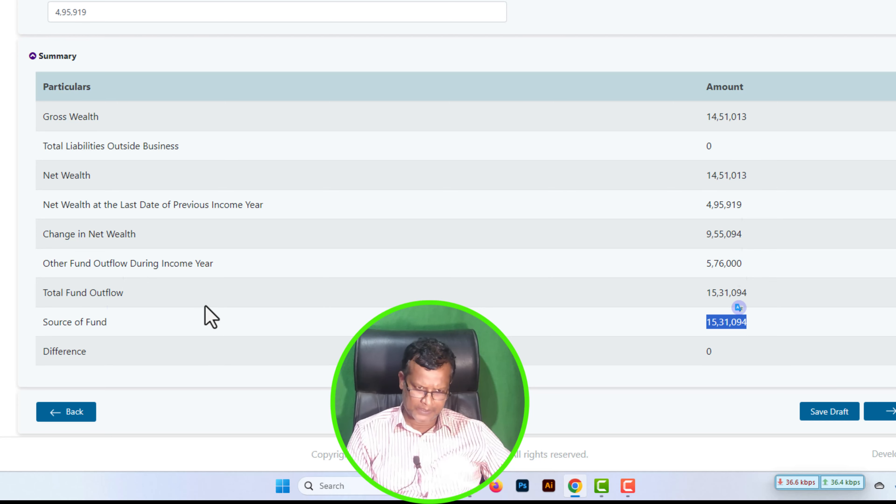
- Review the Sources of Fund entries and return to the Financial Assets section of the form
scroll(190, 332, "up", 10)
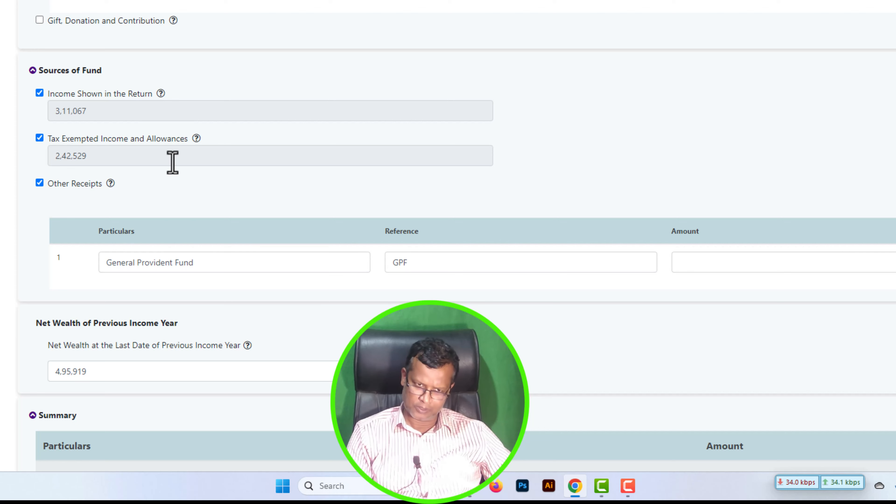
scroll(233, 229, "up", 10)
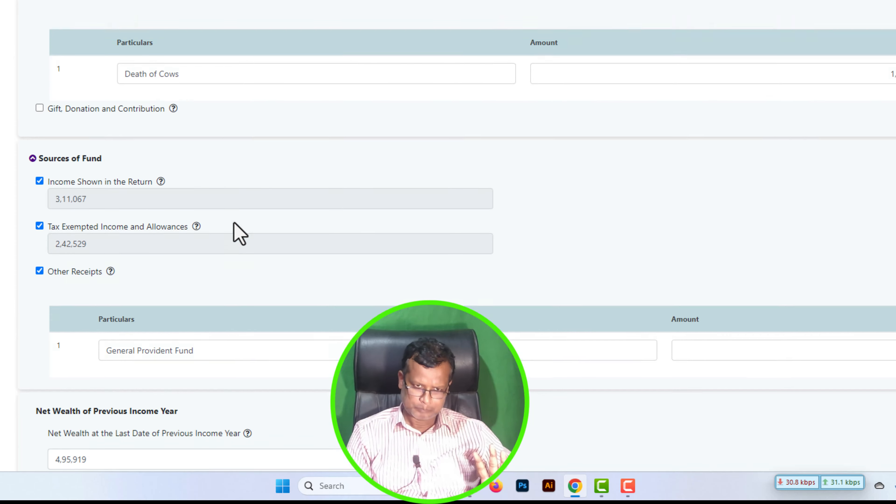
scroll(233, 224, "up", 17)
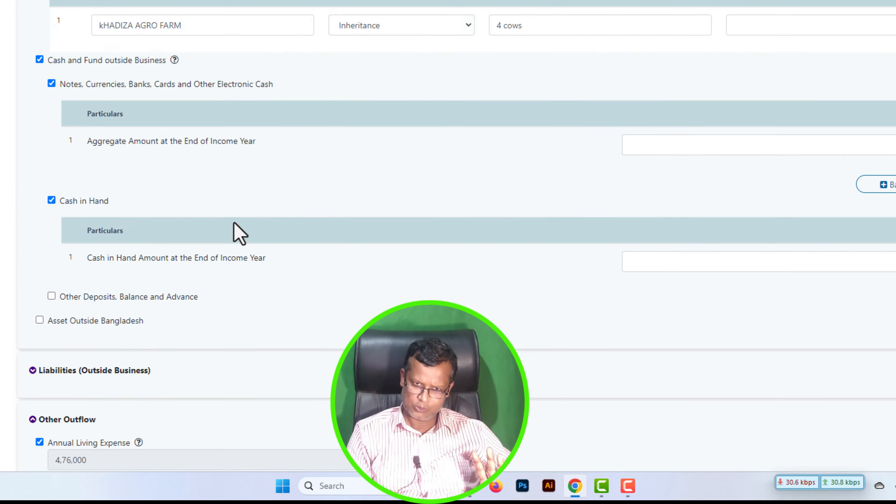
scroll(240, 233, "up", 3)
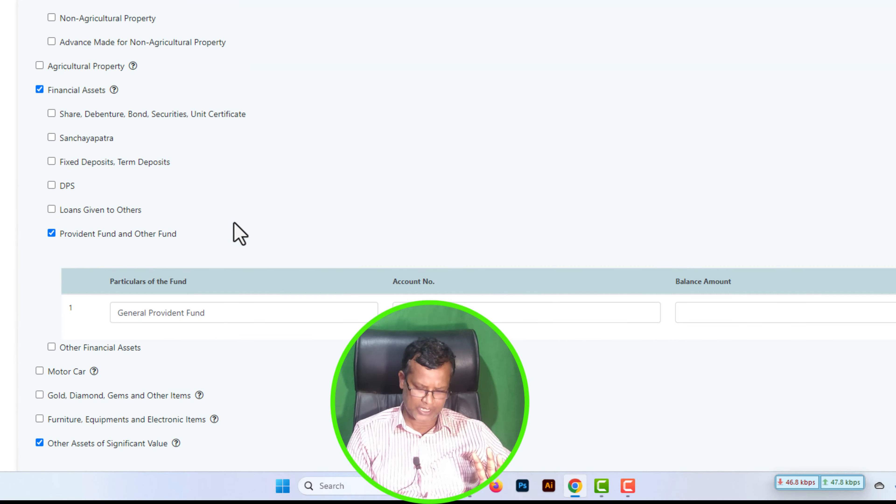
- Compare the Provident Fund and other asset entries and the Sources of Fund with the Summary's wealth, outflow and Difference rows
scroll(240, 234, "down", 17)
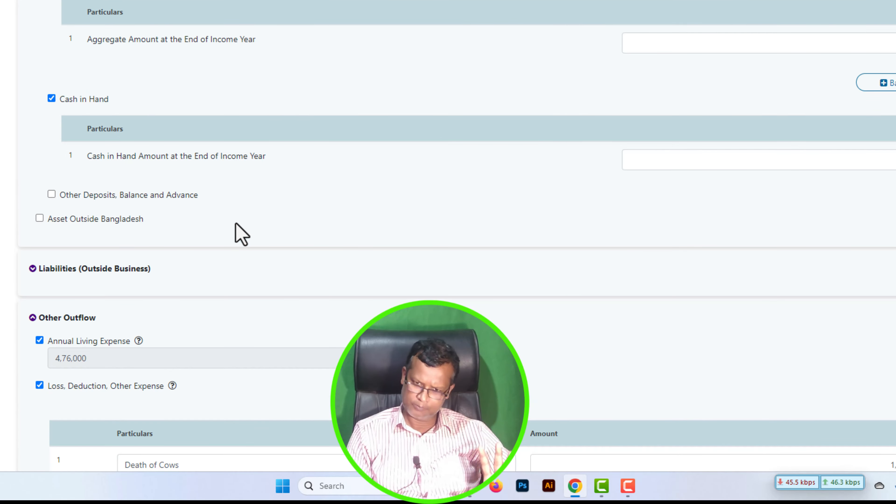
scroll(241, 234, "down", 20)
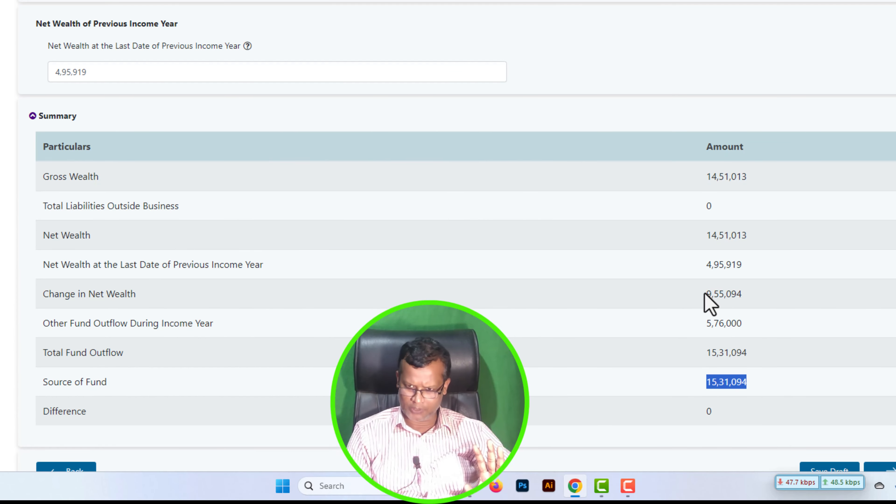
scroll(330, 296, "up", 8)
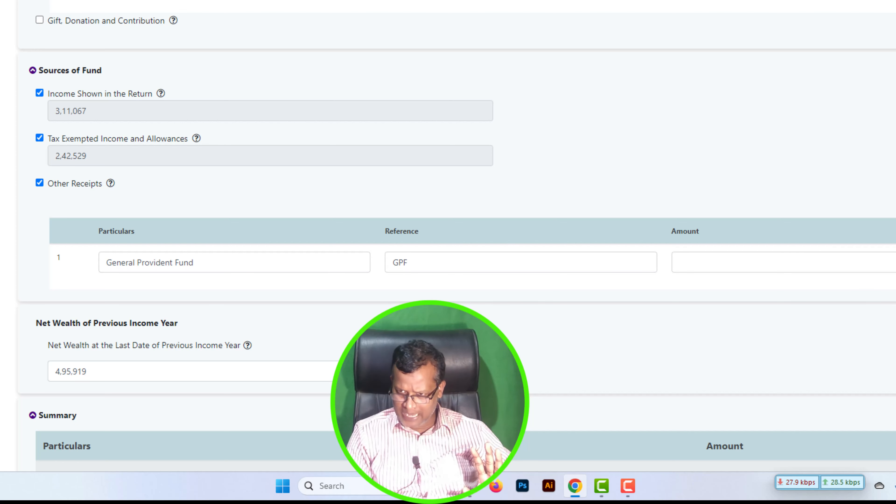
scroll(759, 353, "down", 10)
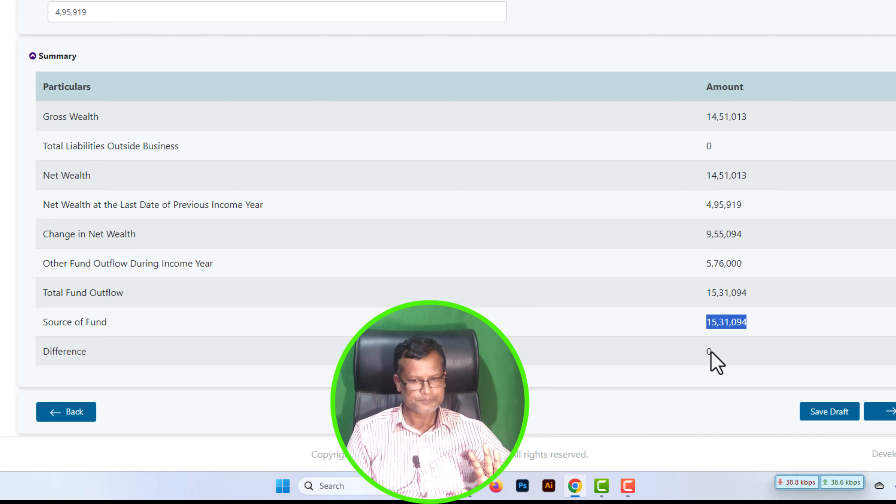
scroll(694, 347, "up", 20)
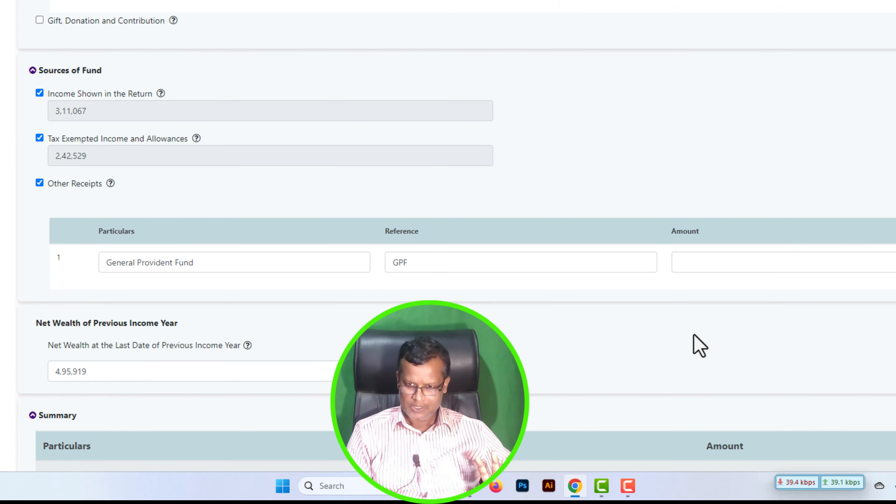
scroll(699, 345, "up", 8)
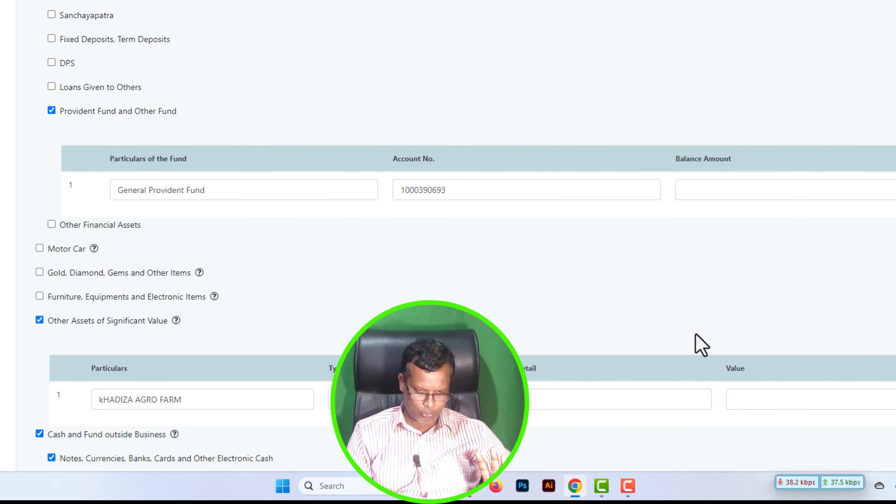
scroll(698, 339, "down", 20)
scroll(696, 333, "down", 12)
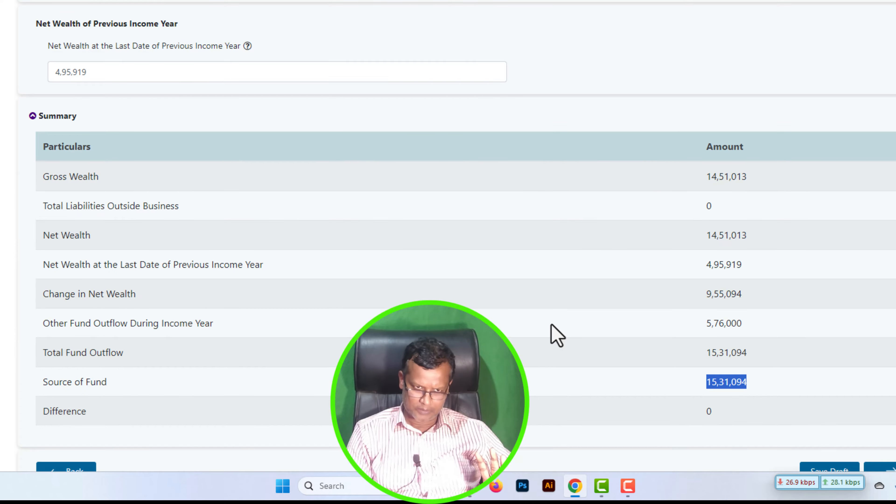
- Review the previous year's net wealth, the Sources of Fund and the Other Outflow entries against the Summary rows
scroll(353, 307, "up", 3)
scroll(236, 304, "up", 2)
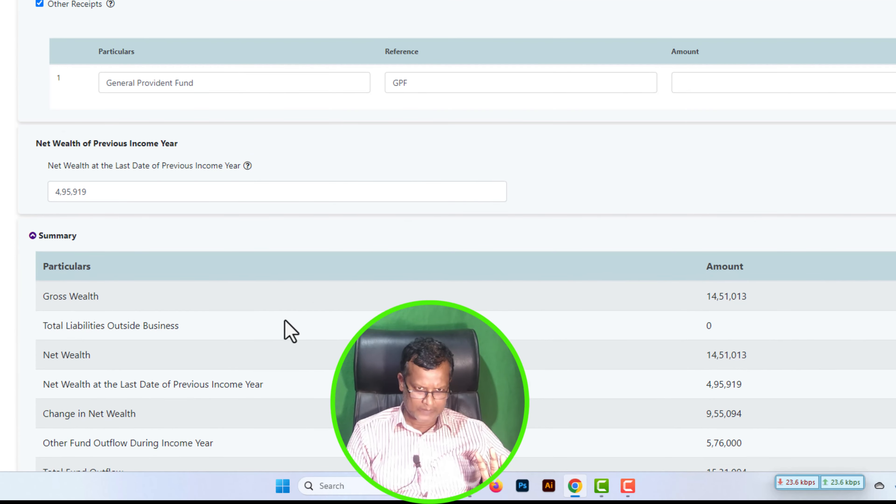
scroll(256, 324, "down", 5)
scroll(172, 296, "up", 6)
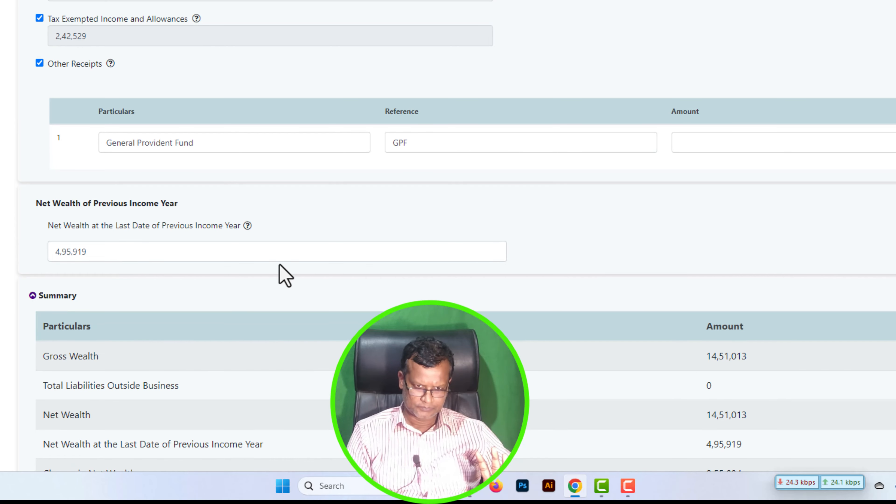
scroll(214, 248, "up", 2)
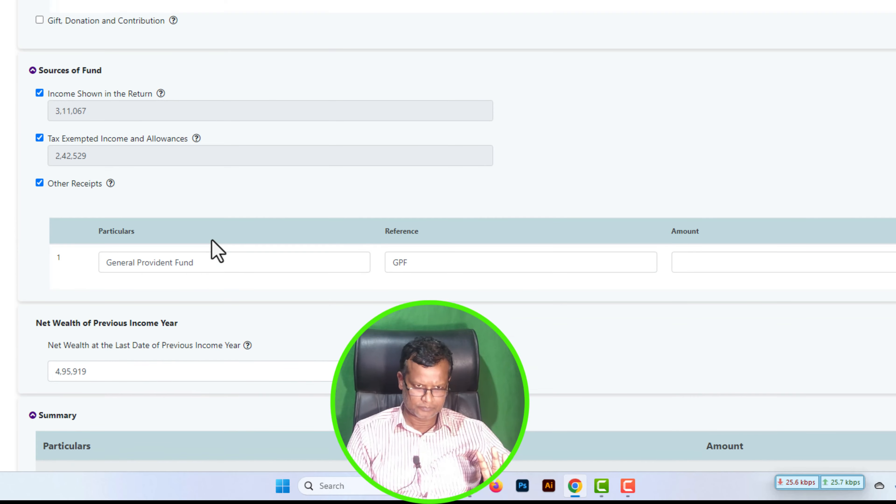
scroll(204, 179, "up", 7)
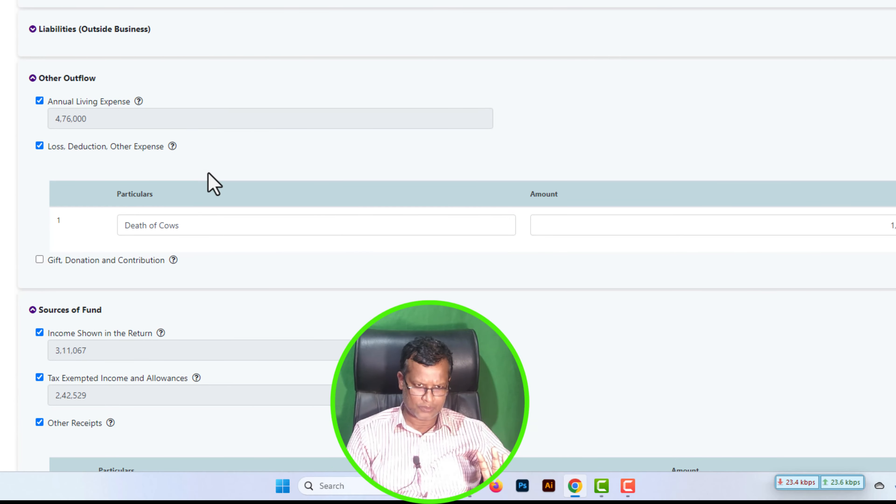
scroll(328, 270, "up", 7)
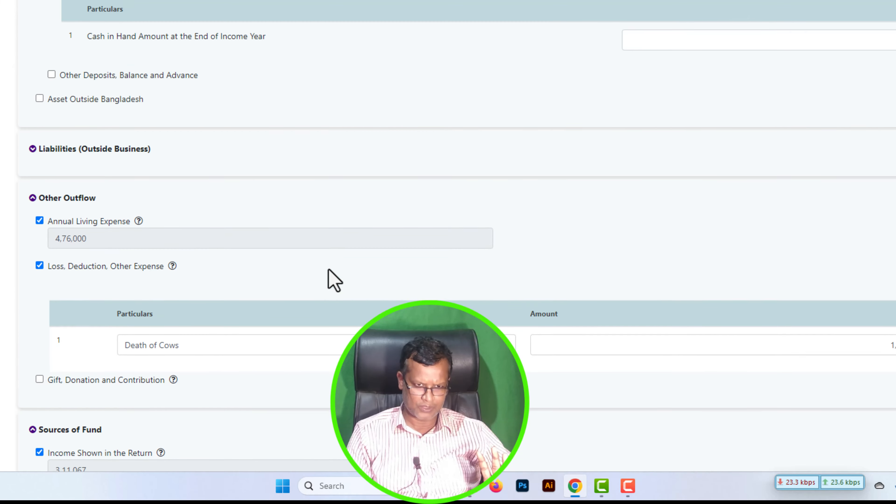
scroll(336, 284, "down", 20)
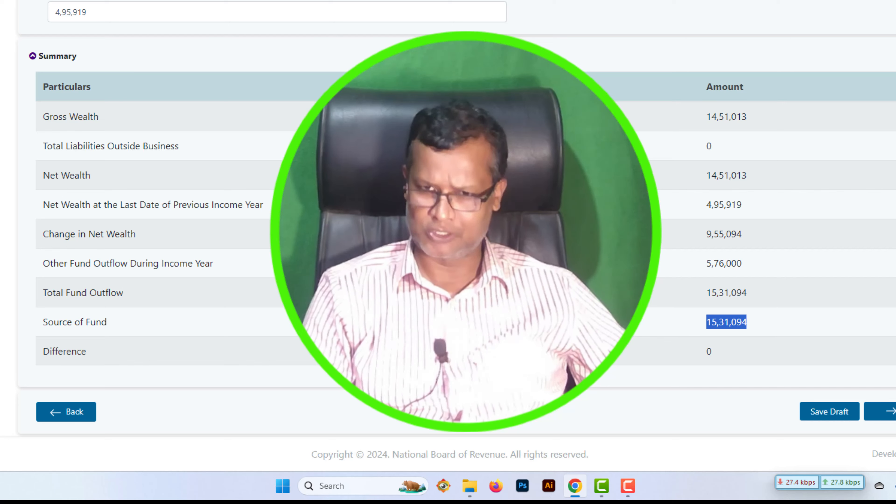
scroll(448, 233, "up", 3)
scroll(448, 233, "down", 3)
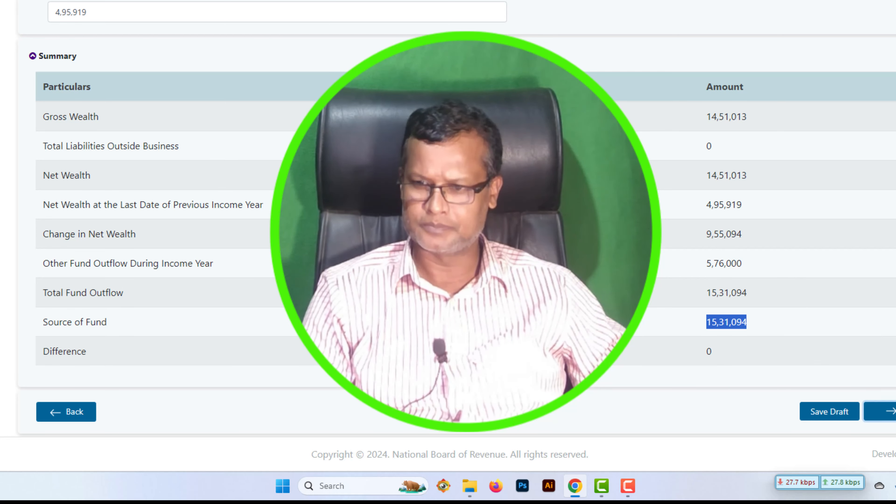
scroll(701, 326, "up", 1)
scroll(723, 344, "down", 1)
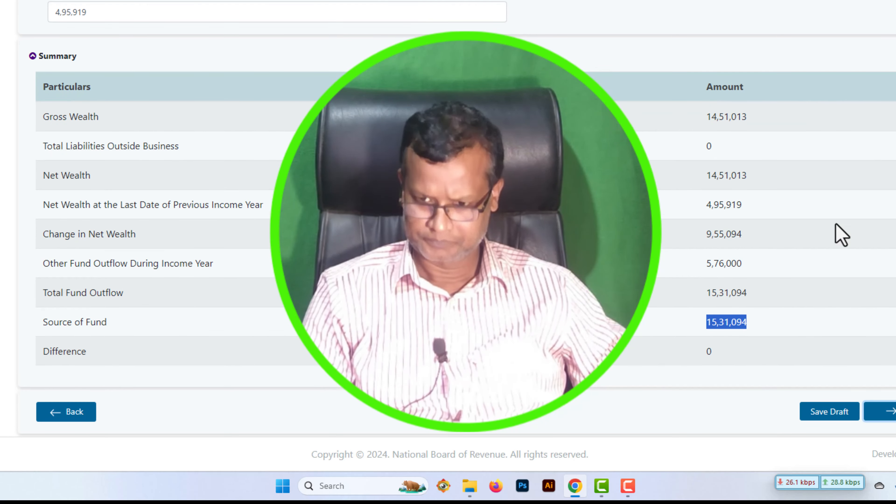